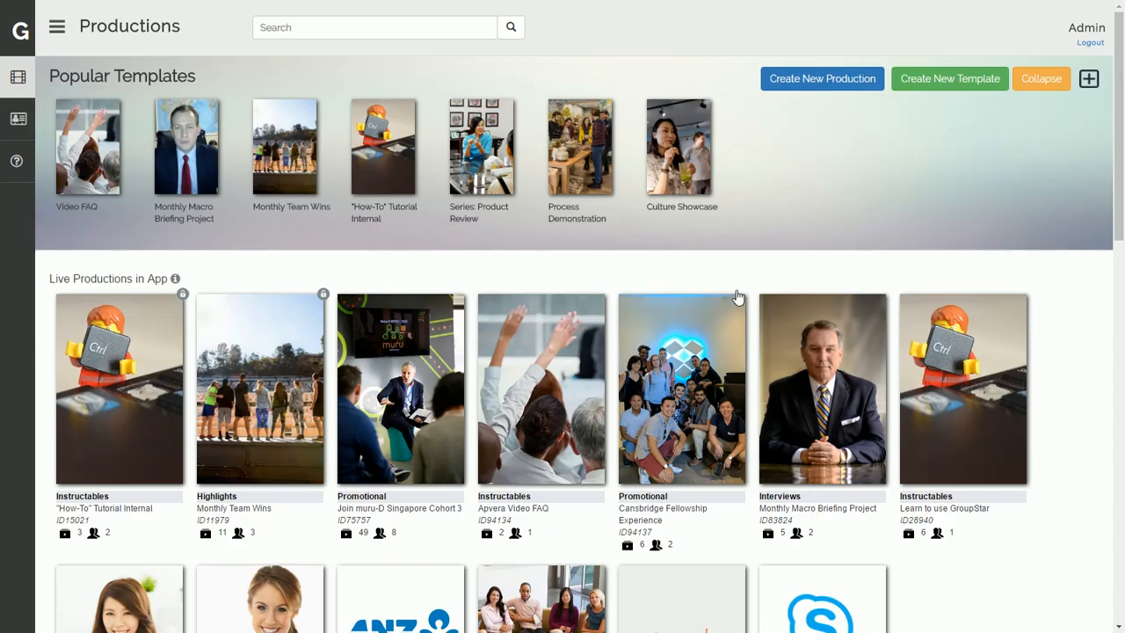
Step: Open the 'Learn to use GroupStar' production editor and check the info tips beside its fields
scroll(615, 308, down, 3)
scroll(954, 361, up, 2)
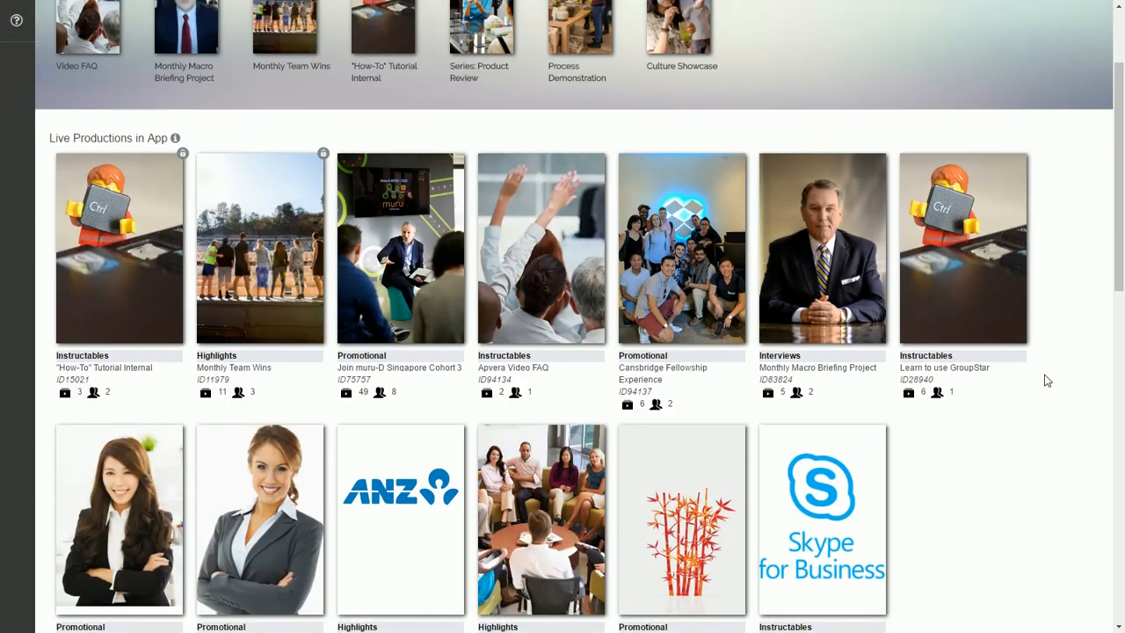
click(941, 254)
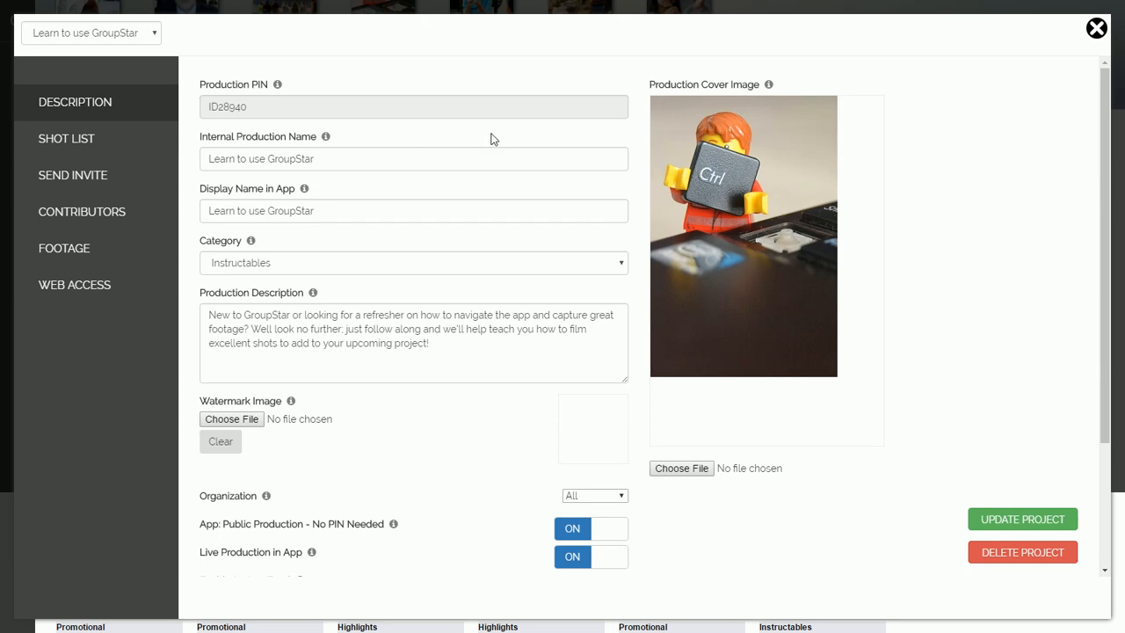
click(358, 152)
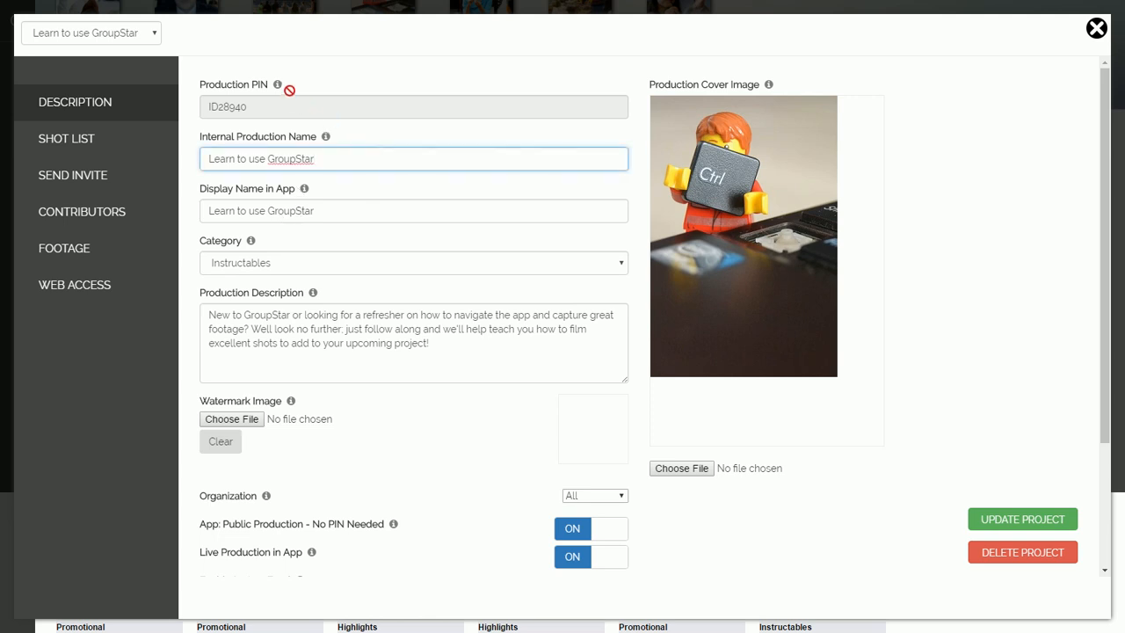
mouse_move(280, 85)
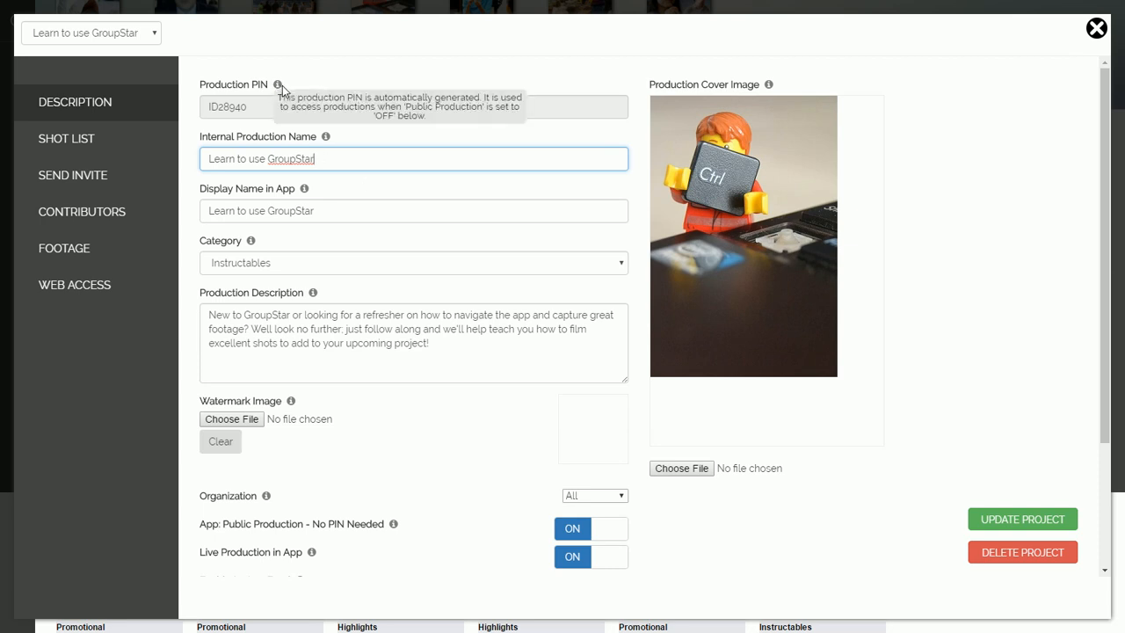
mouse_move(328, 133)
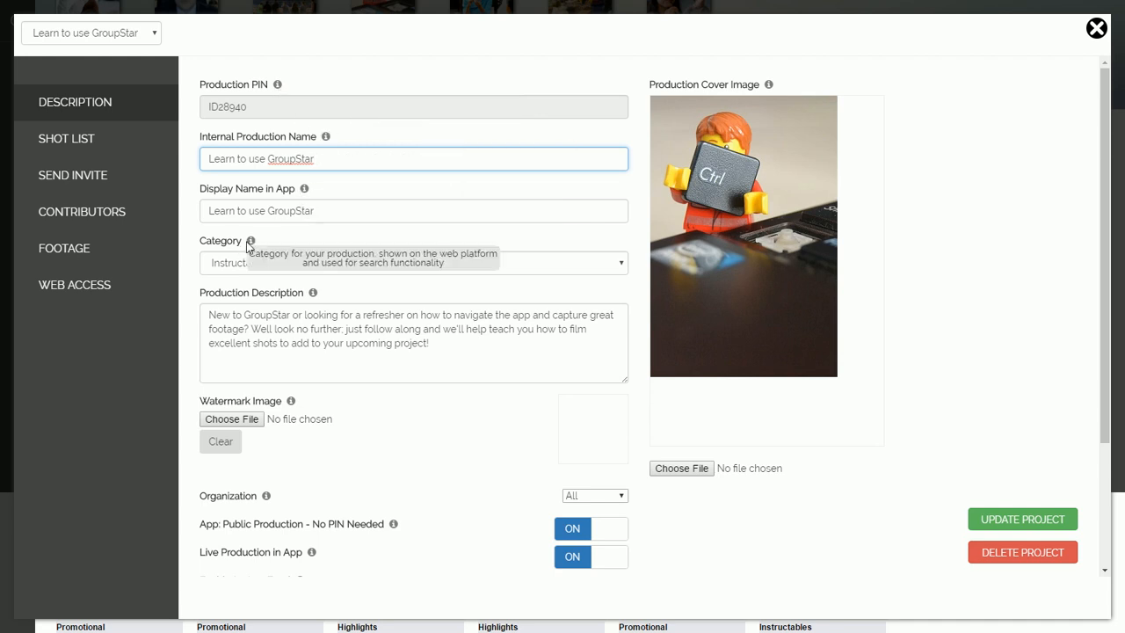
mouse_move(318, 295)
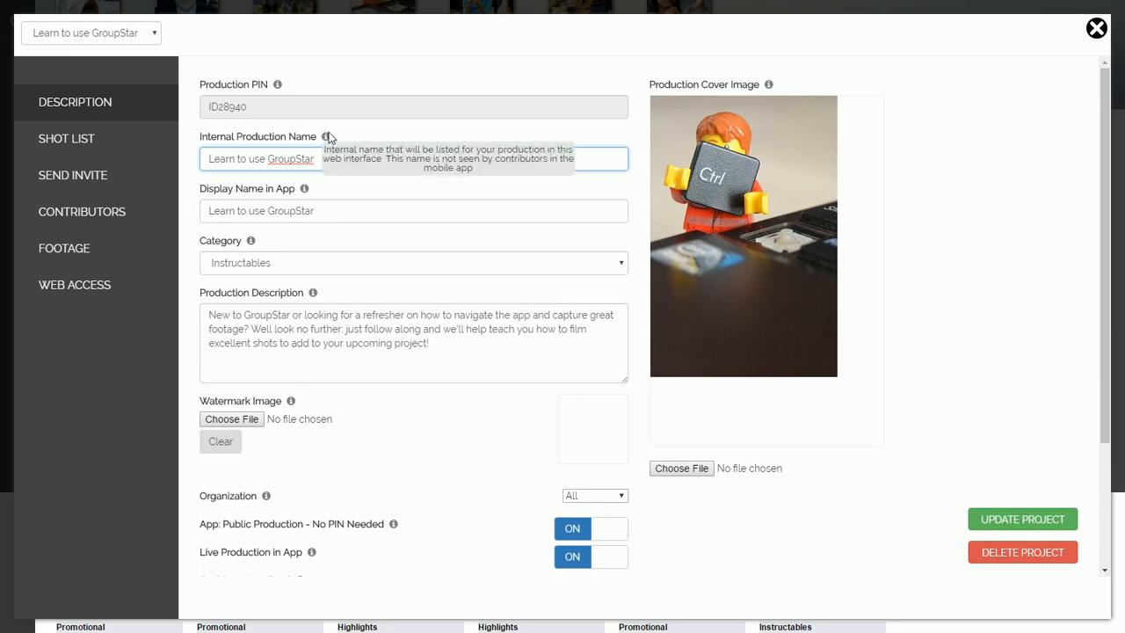
Step: Change the production's category from Instructables to Promotional, leaving the description in place
click(374, 162)
key(Tab)
scroll(377, 176, down, 1)
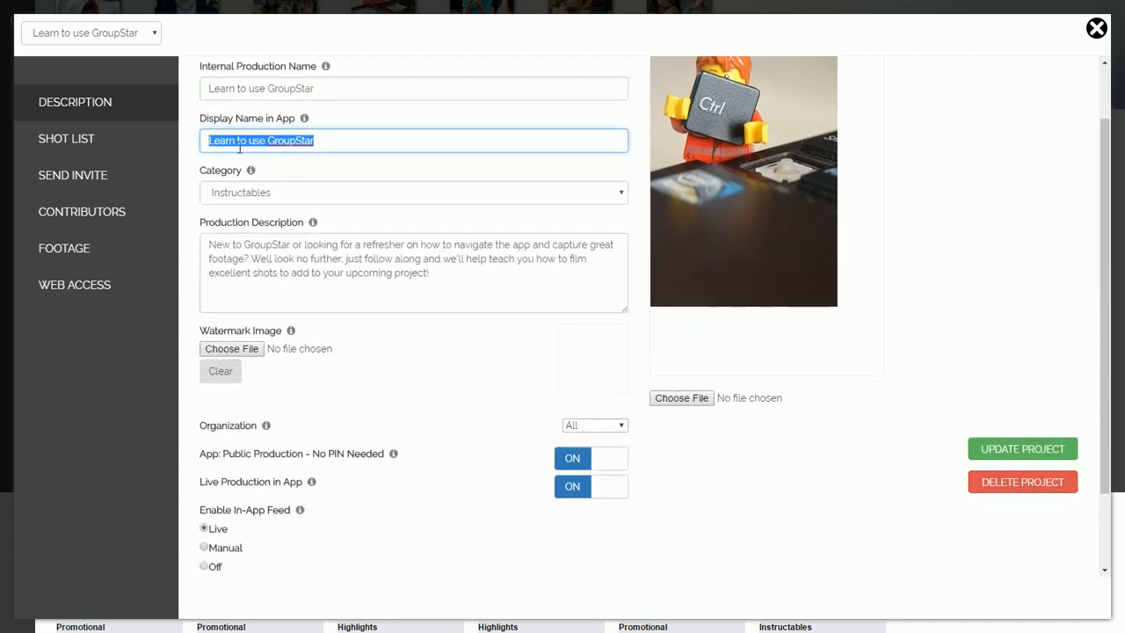
click(297, 194)
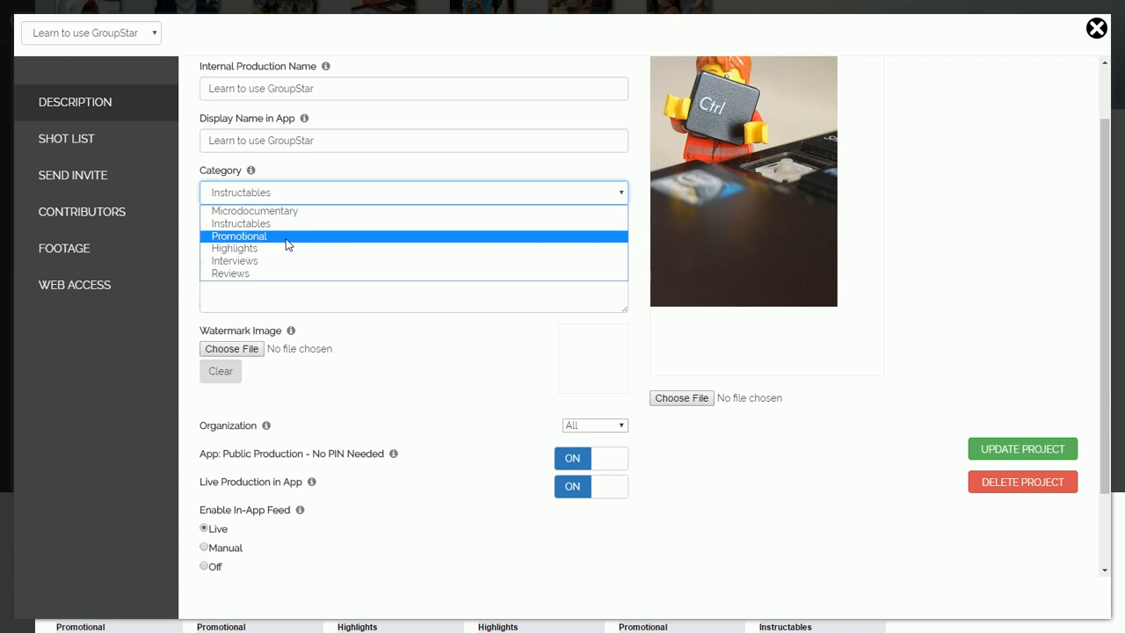
click(287, 238)
scroll(431, 234, down, 2)
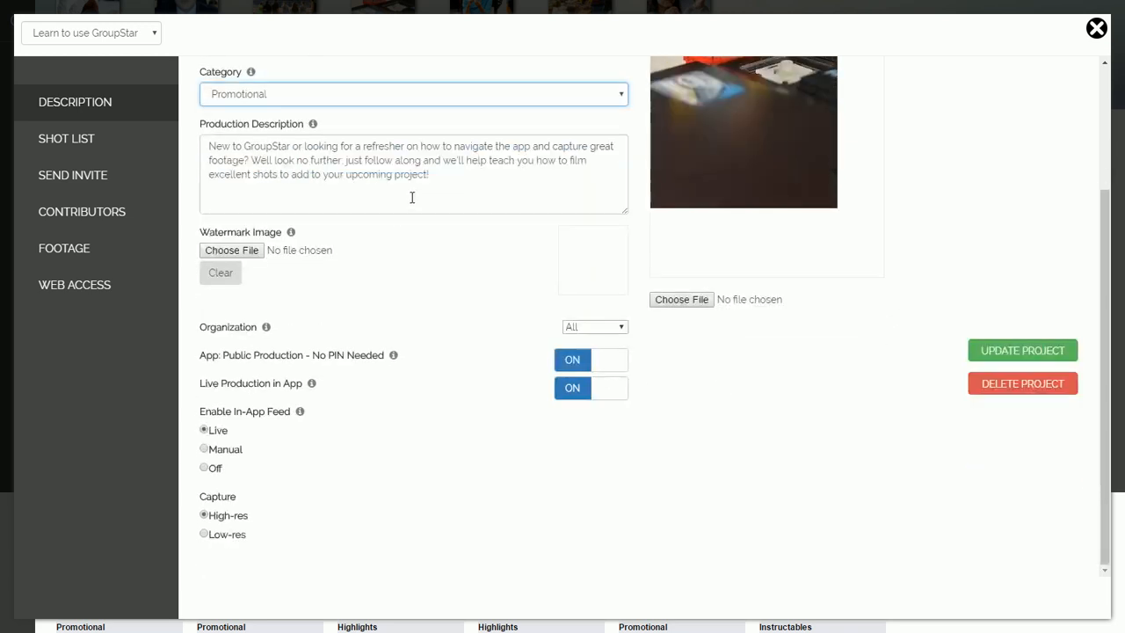
click(464, 182)
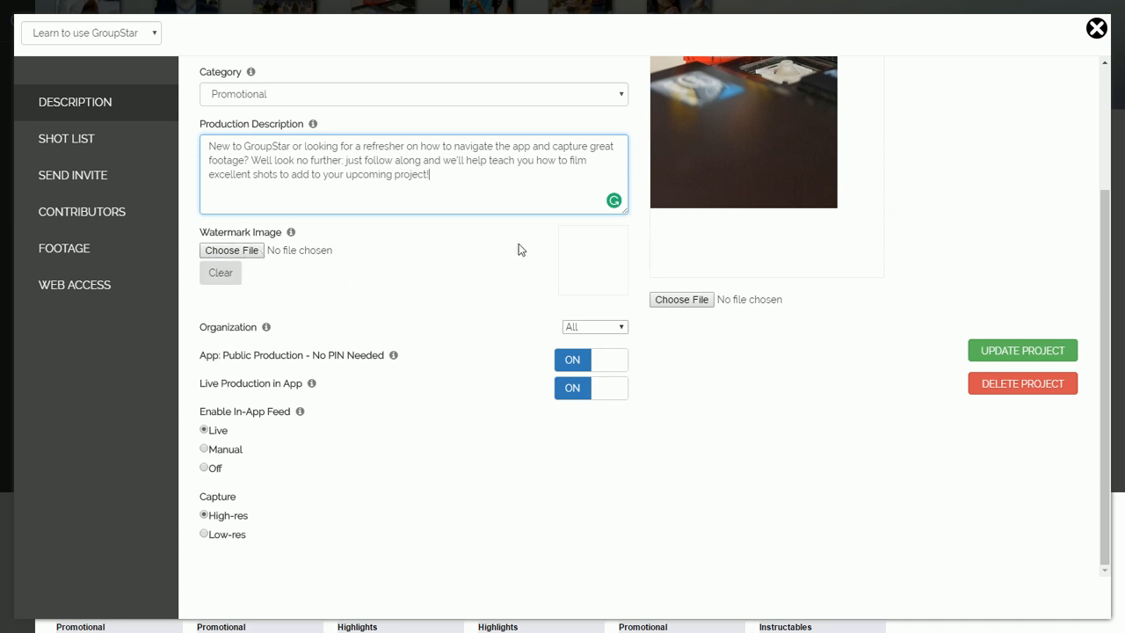
Step: Toggle Live Production in App off and back on, and set Enable In-App Feed to Off
scroll(717, 313, up, 2)
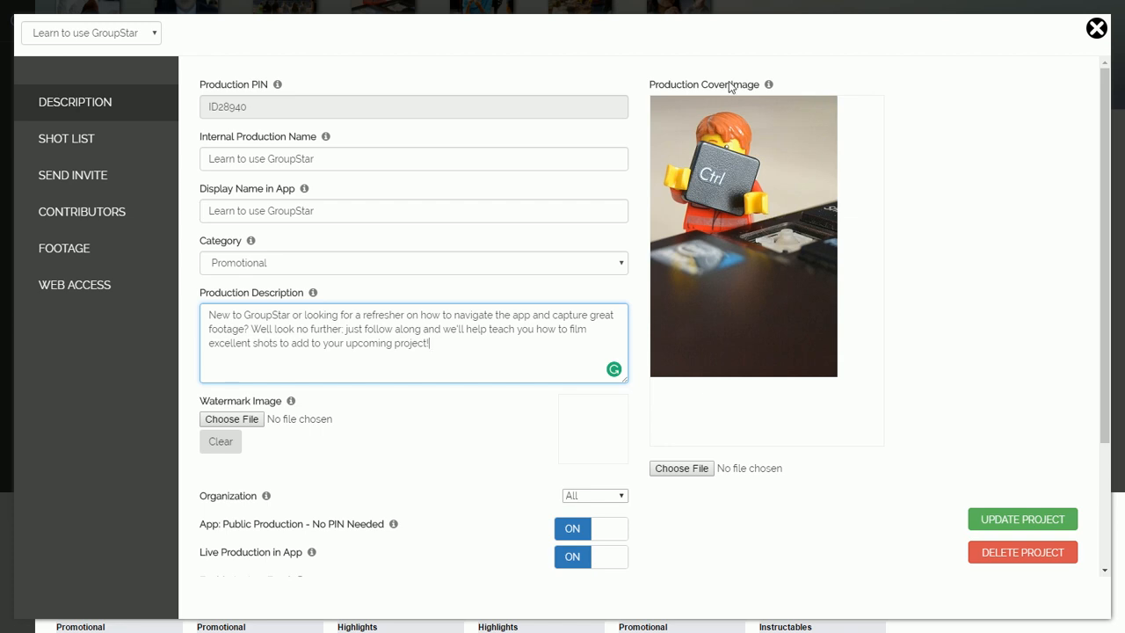
scroll(545, 404, down, 2)
click(484, 345)
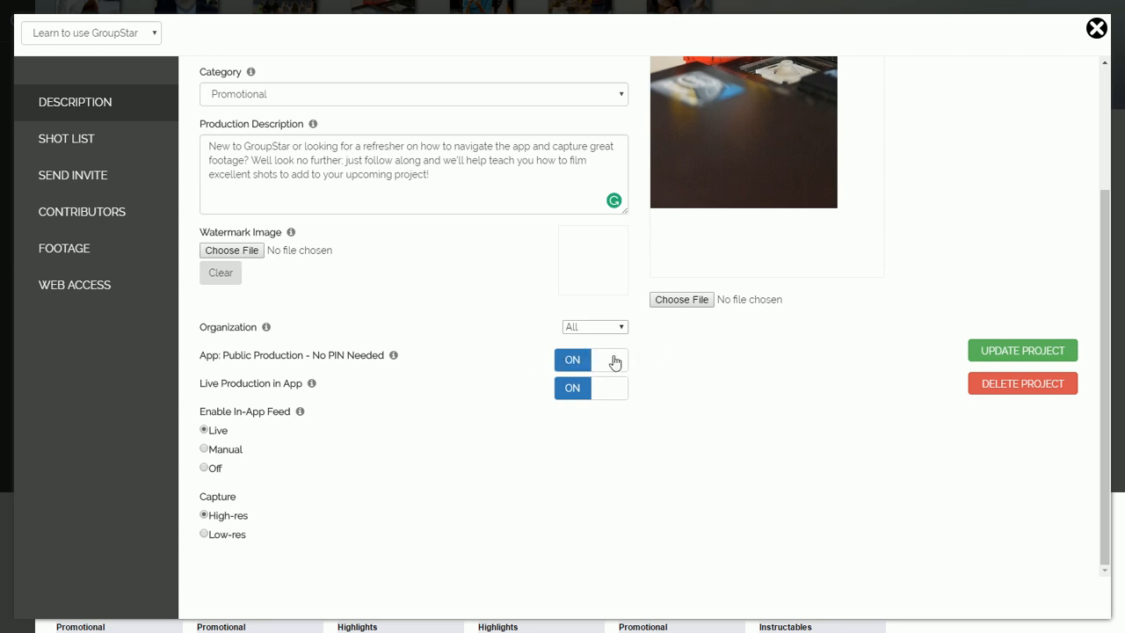
click(571, 394)
click(578, 396)
click(206, 469)
scroll(486, 488, up, 2)
scroll(522, 322, down, 2)
scroll(661, 440, up, 2)
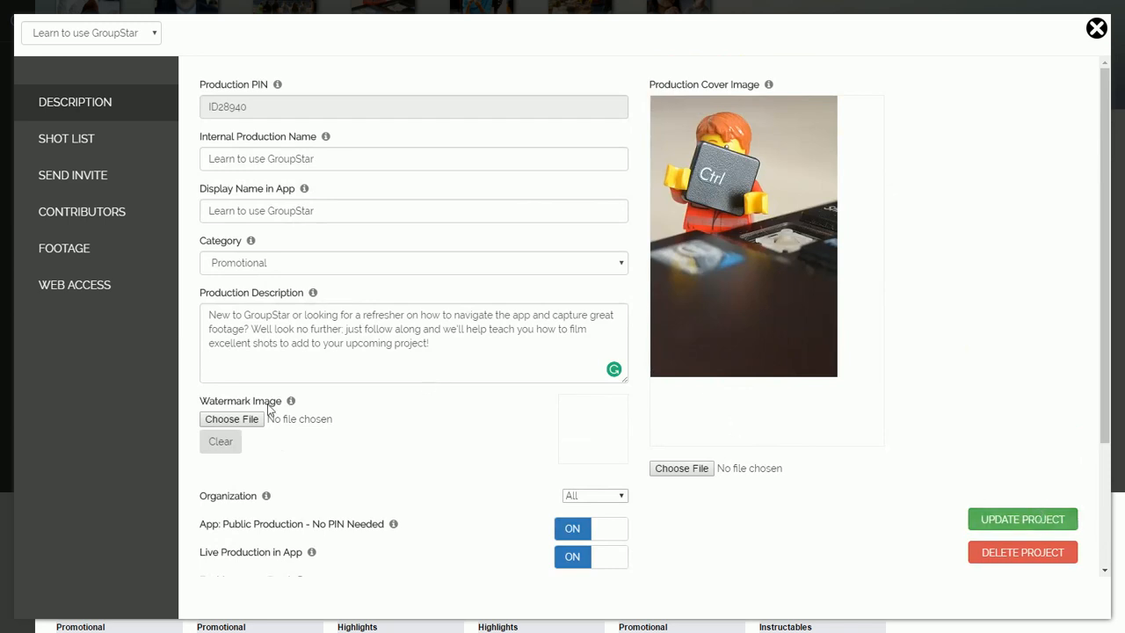
Step: Open the shot list, then begin adding a new question and cancel it
click(91, 135)
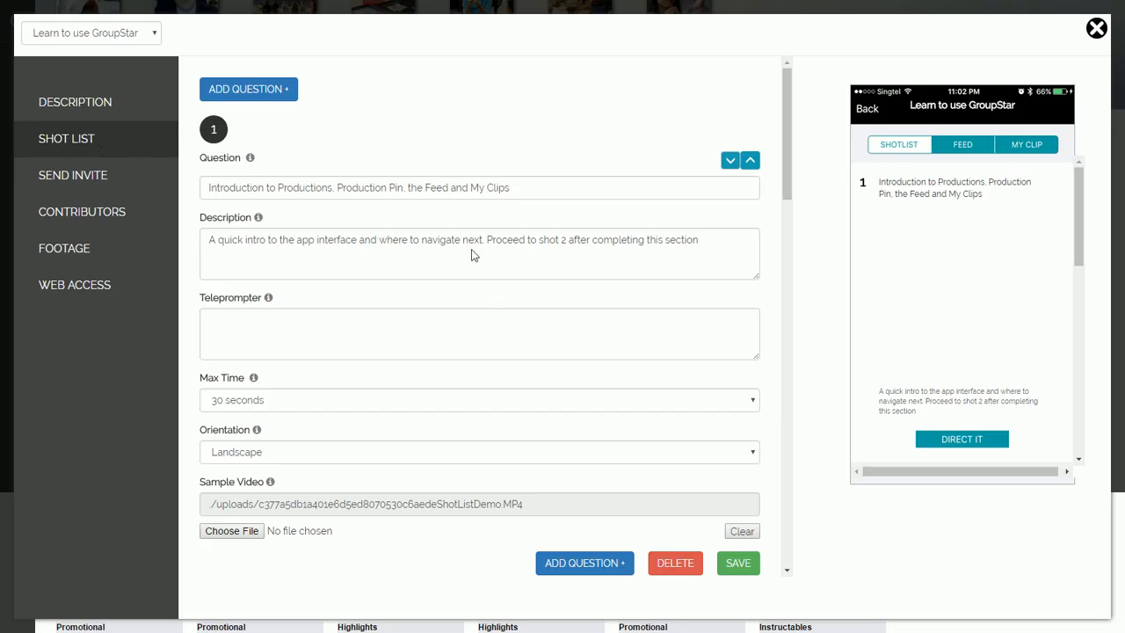
scroll(597, 280, down, 15)
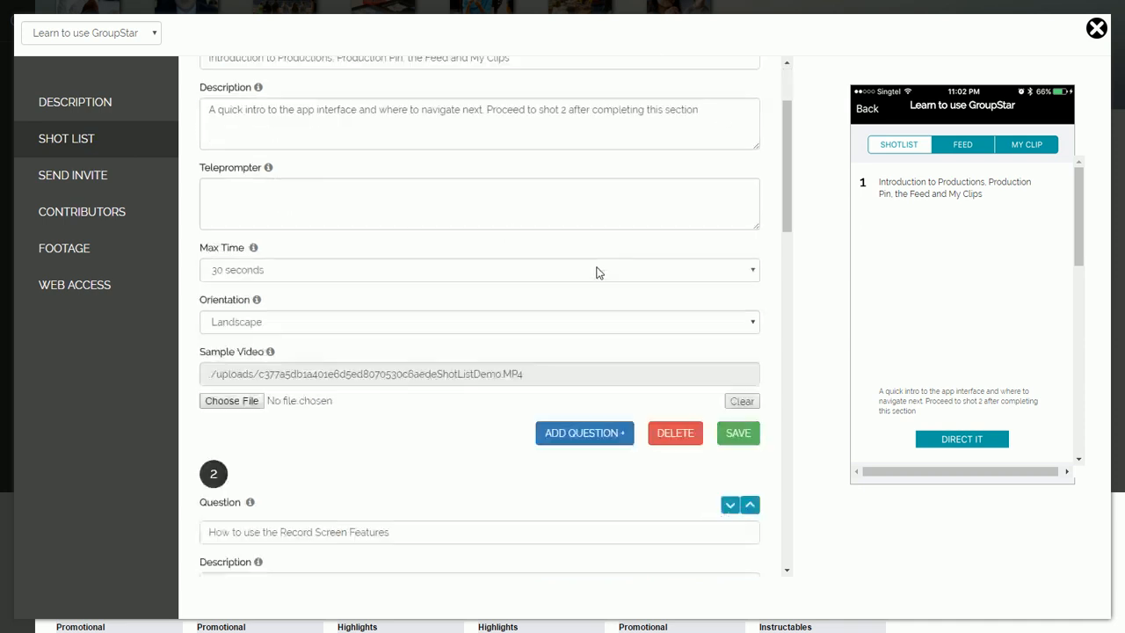
scroll(584, 293, up, 10)
scroll(582, 289, up, 5)
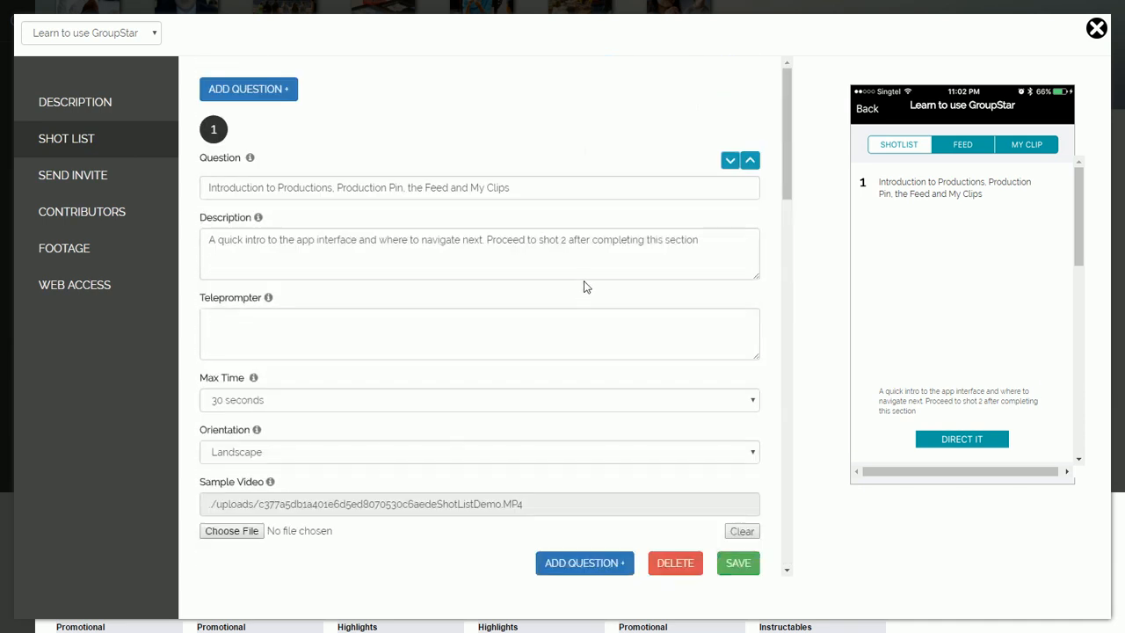
click(218, 91)
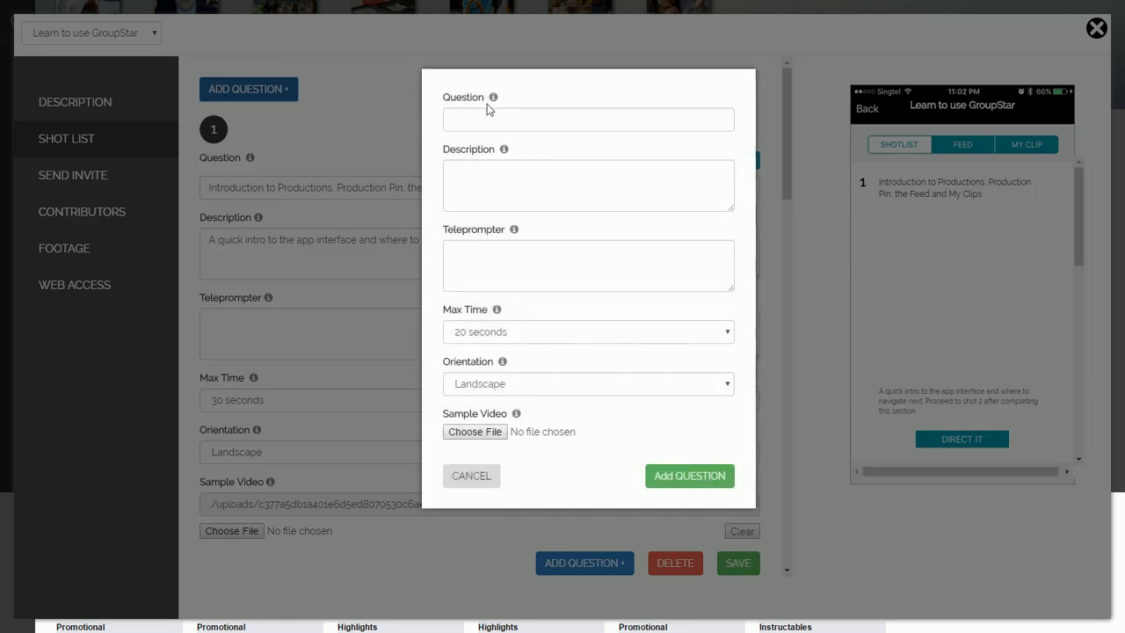
click(467, 127)
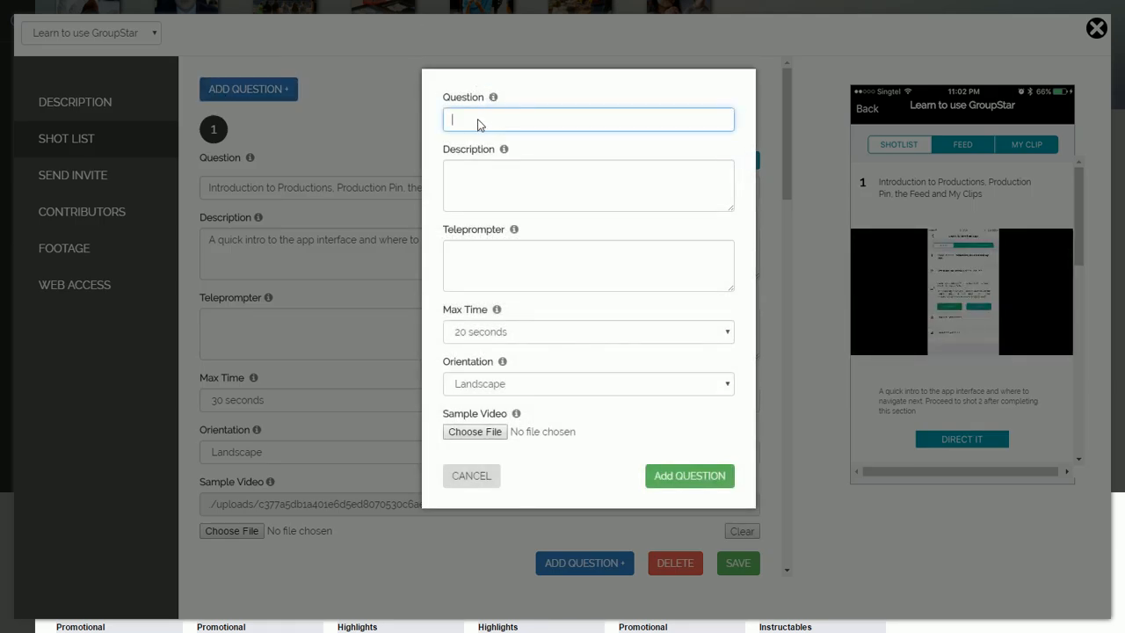
click(460, 478)
scroll(458, 478, down, 1)
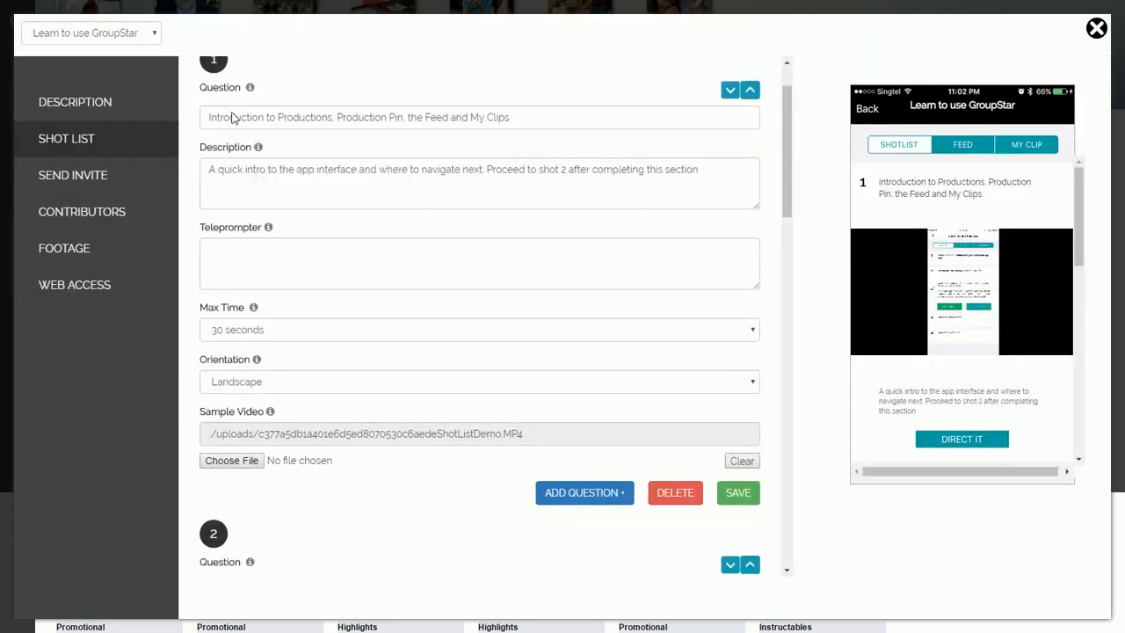
Step: Select and then deselect the text of question 1 and its description
click(202, 117)
drag(204, 116, 563, 117)
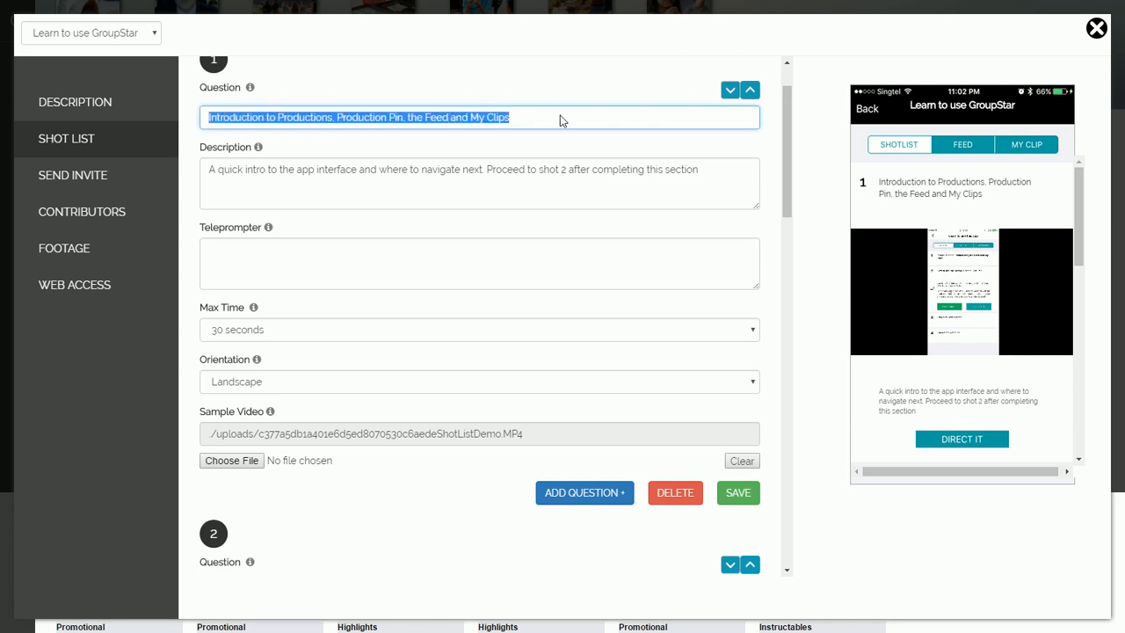
click(246, 122)
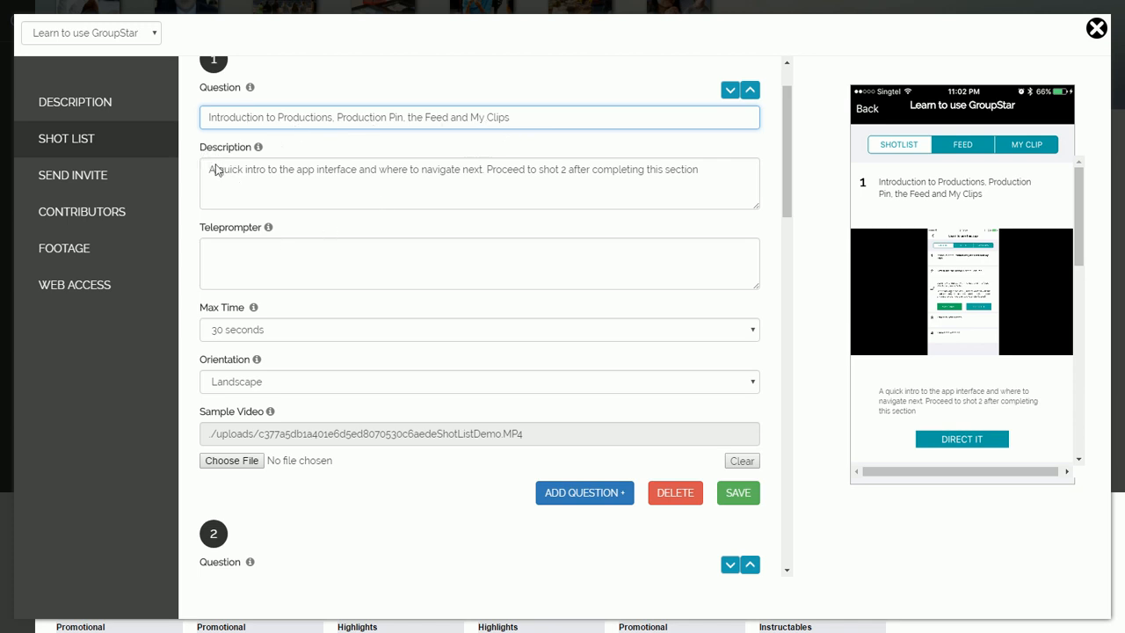
drag(209, 169, 696, 175)
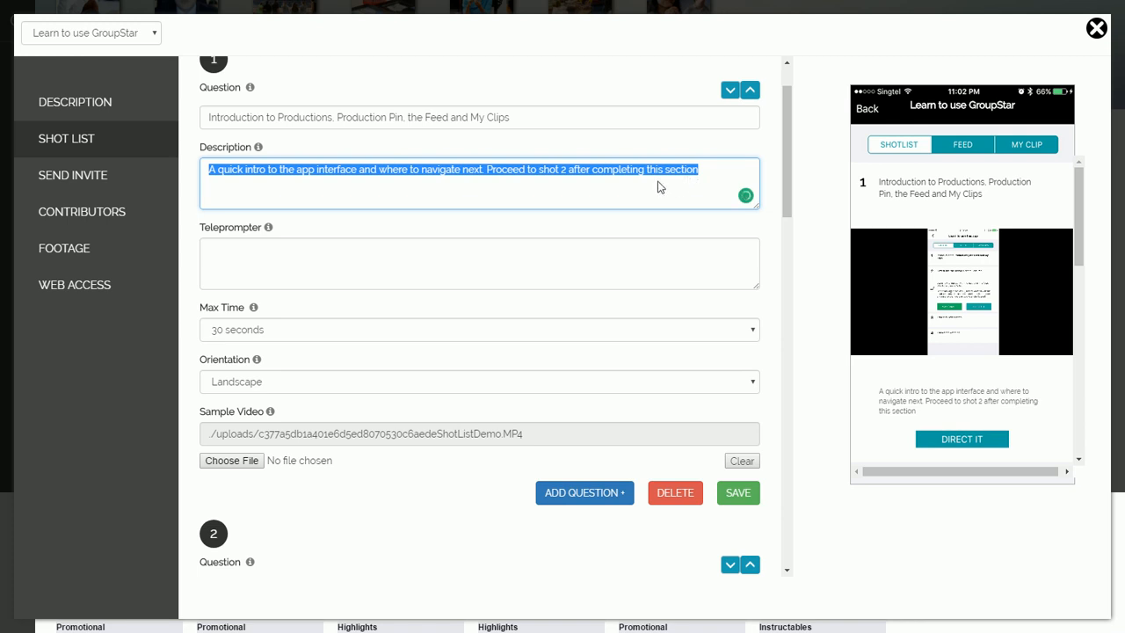
click(666, 171)
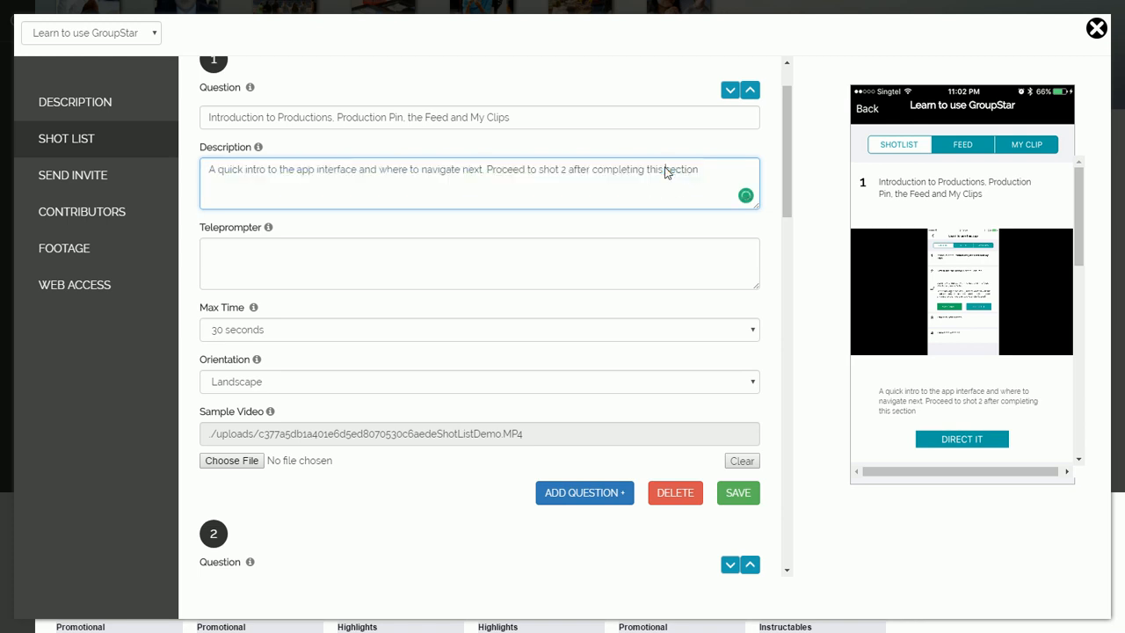
Step: Type and delete sample teleprompter text 'fill' for question 1, then view its Max Time choices
click(259, 255)
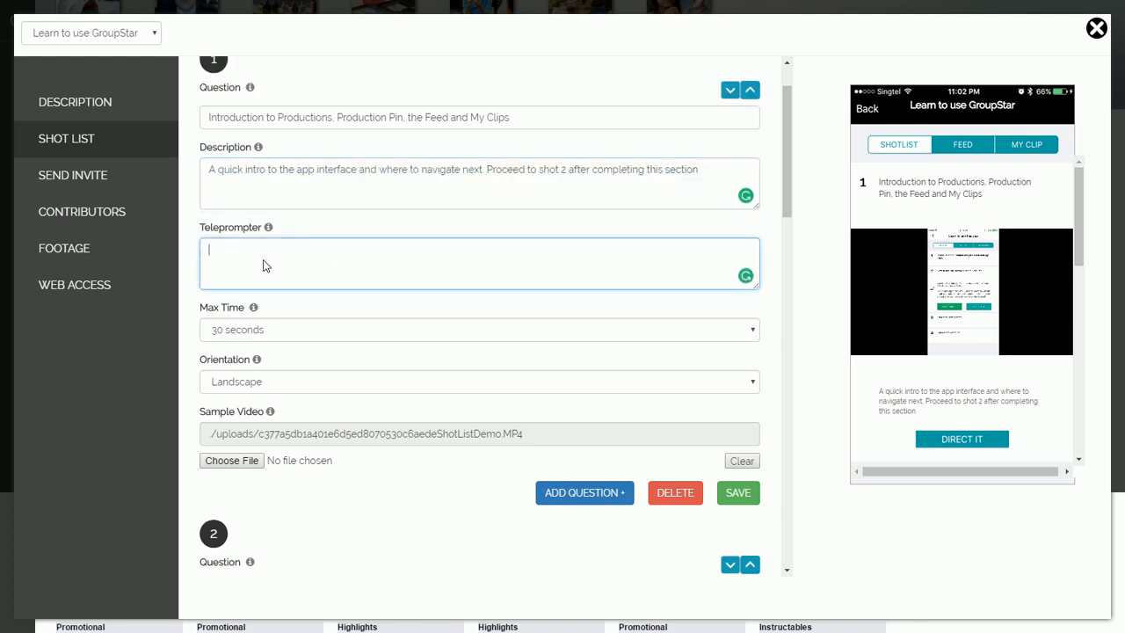
text(fill in teleprompter)
drag(305, 260, 193, 253)
key(BackSpace)
scroll(314, 266, down, 1)
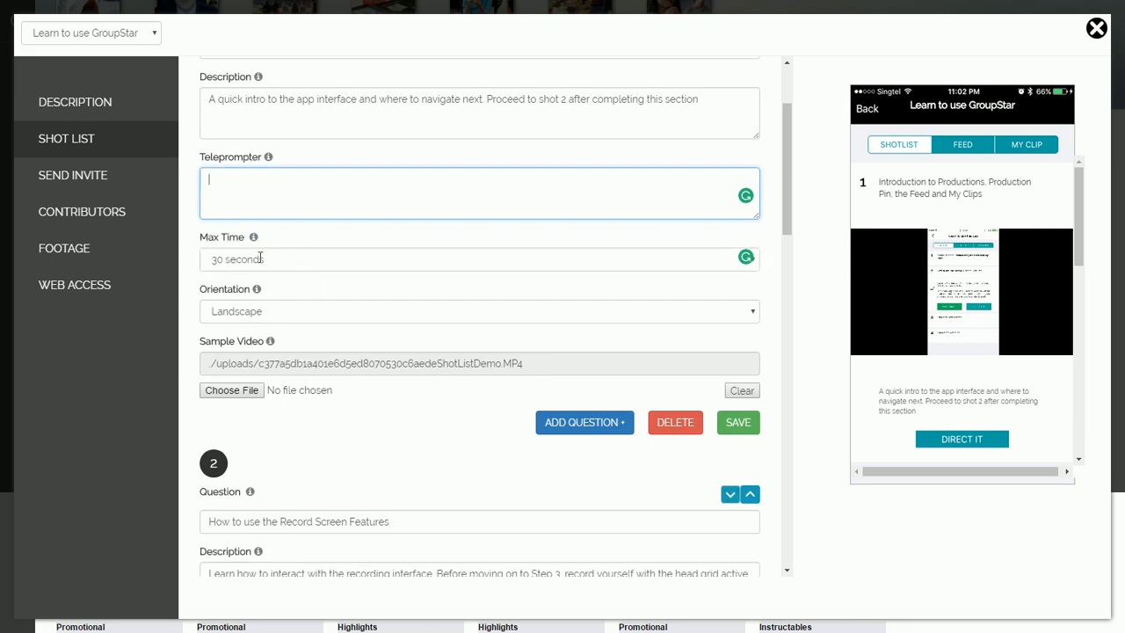
click(486, 259)
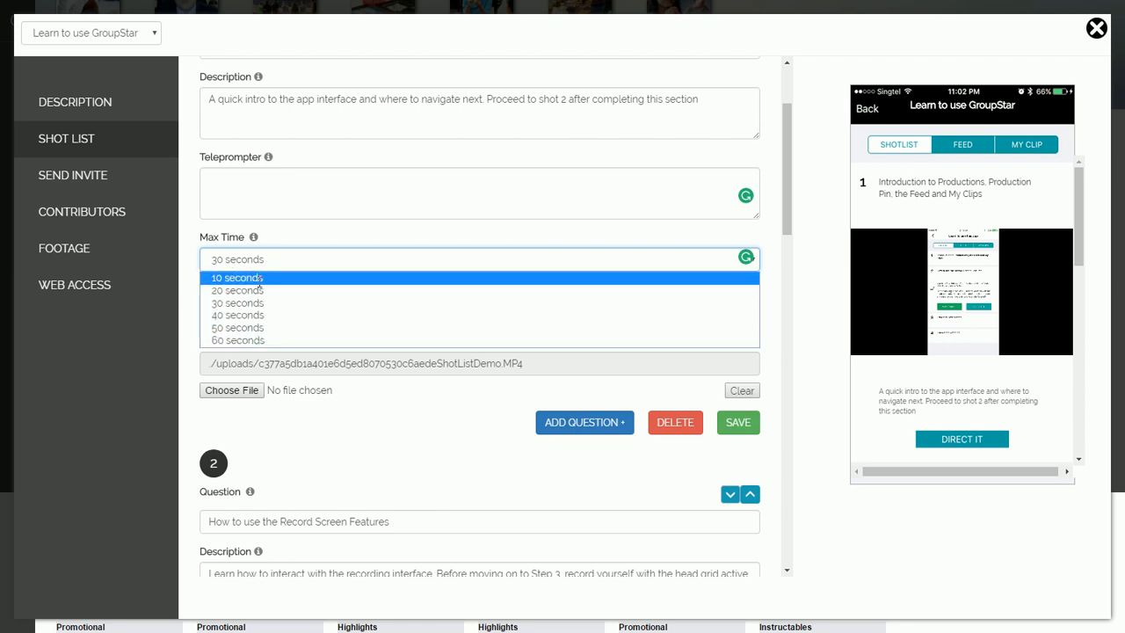
click(259, 277)
click(256, 262)
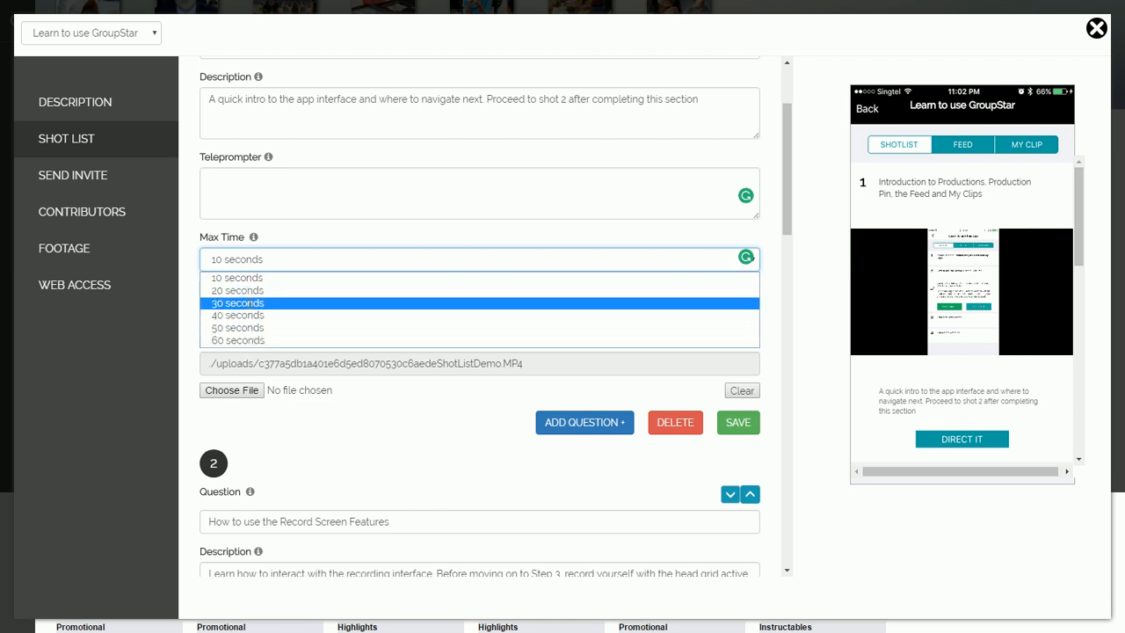
click(333, 302)
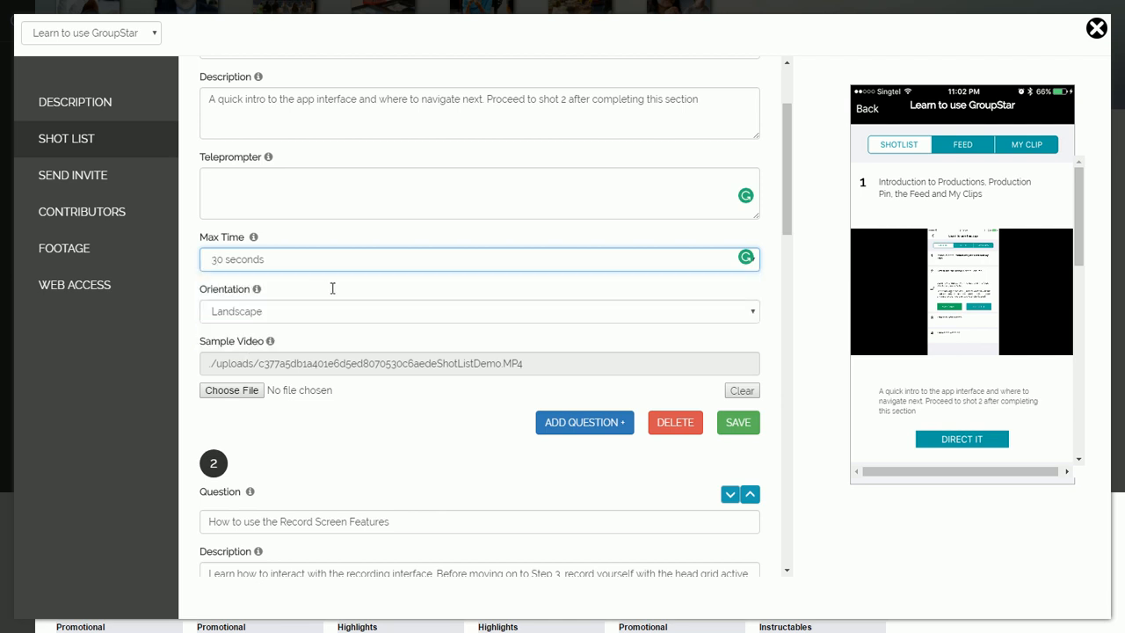
scroll(334, 288, down, 2)
scroll(334, 284, up, 1)
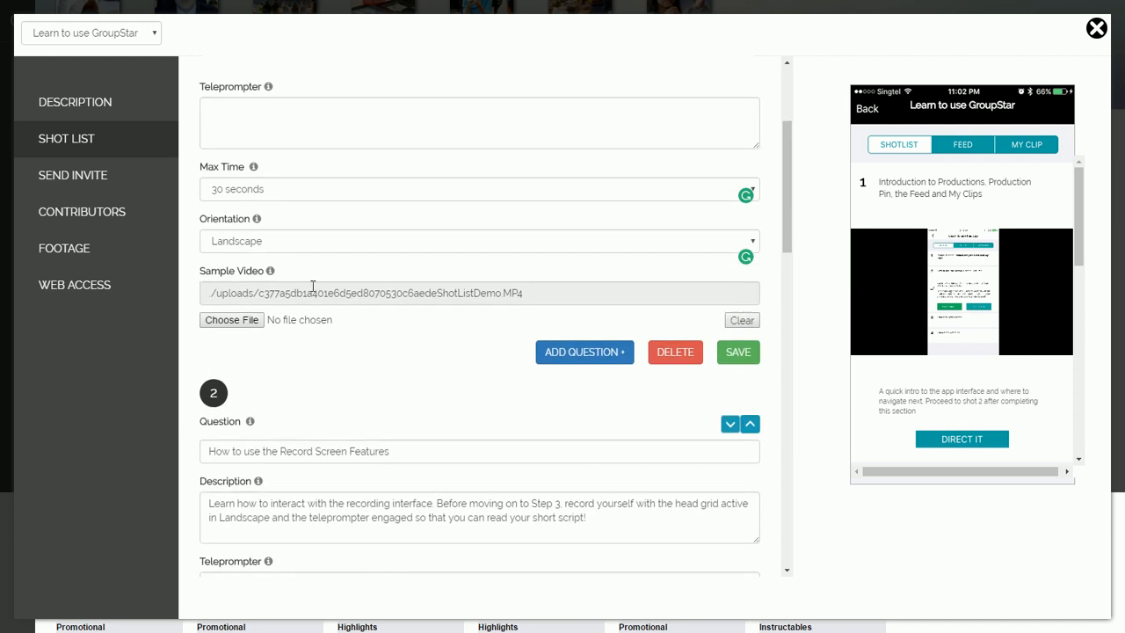
click(278, 244)
click(278, 244)
click(277, 244)
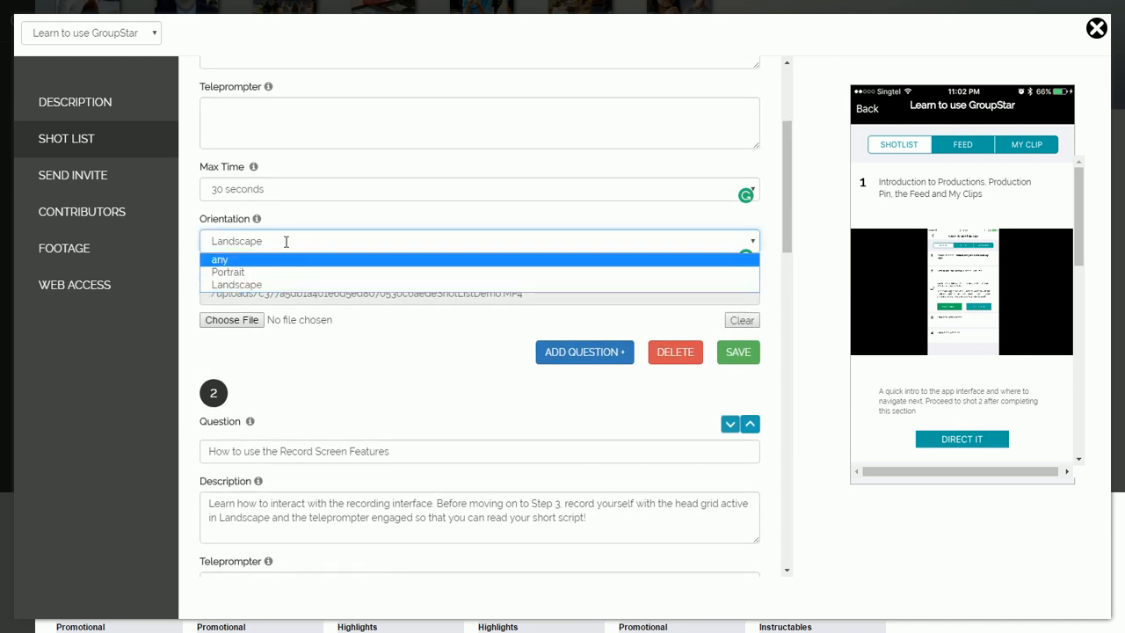
click(285, 242)
click(404, 342)
scroll(403, 339, down, 1)
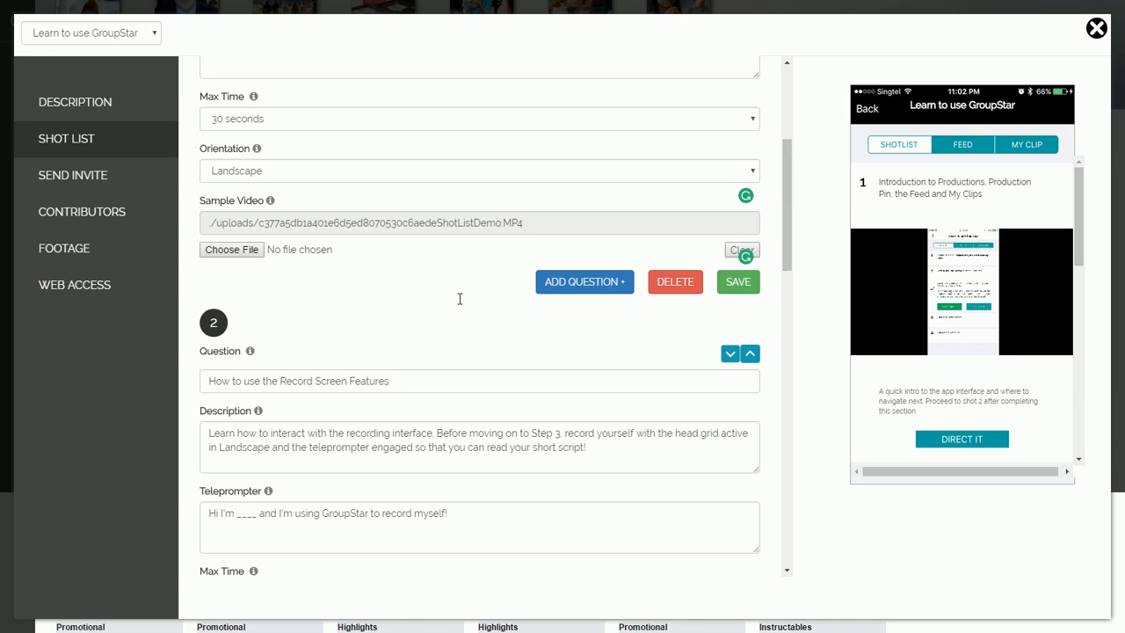
scroll(415, 267, down, 1)
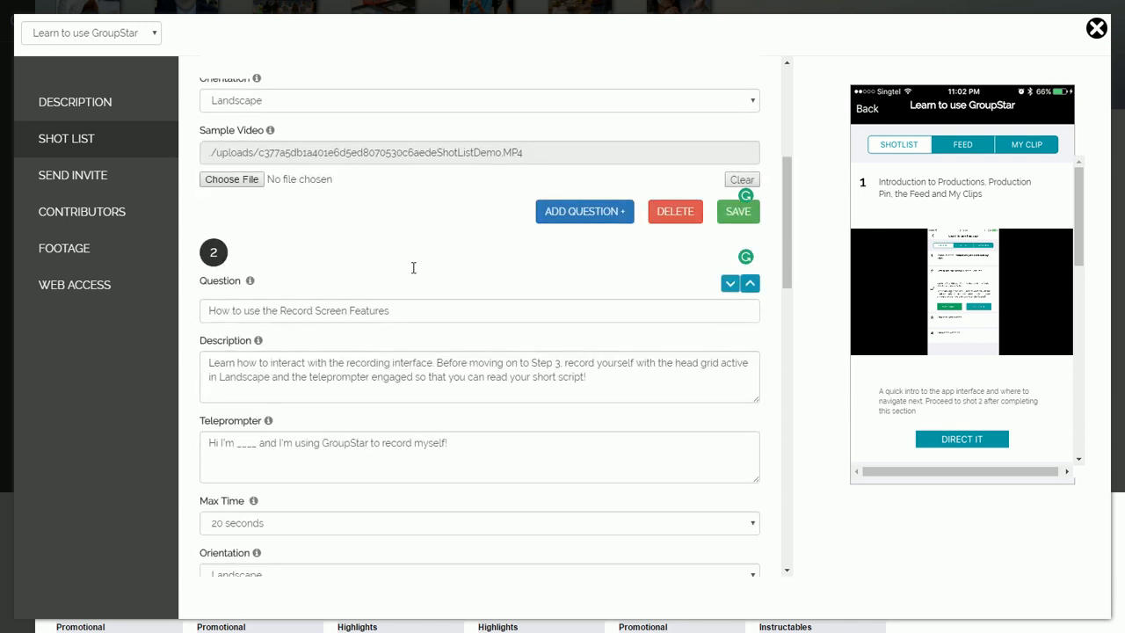
scroll(415, 267, up, 1)
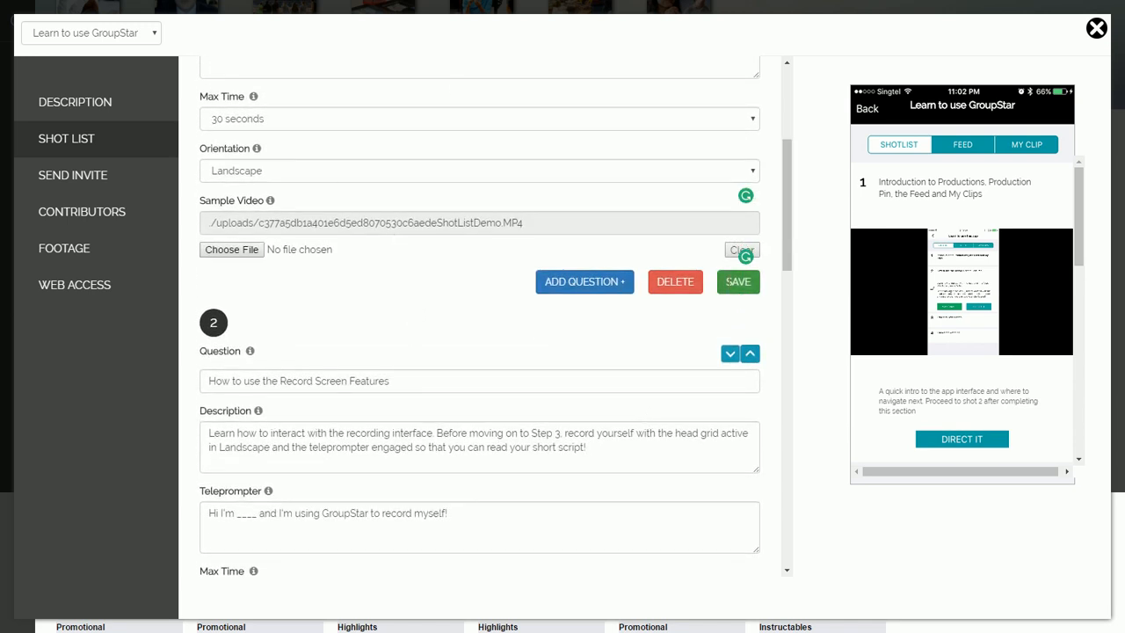
scroll(401, 293, down, 2)
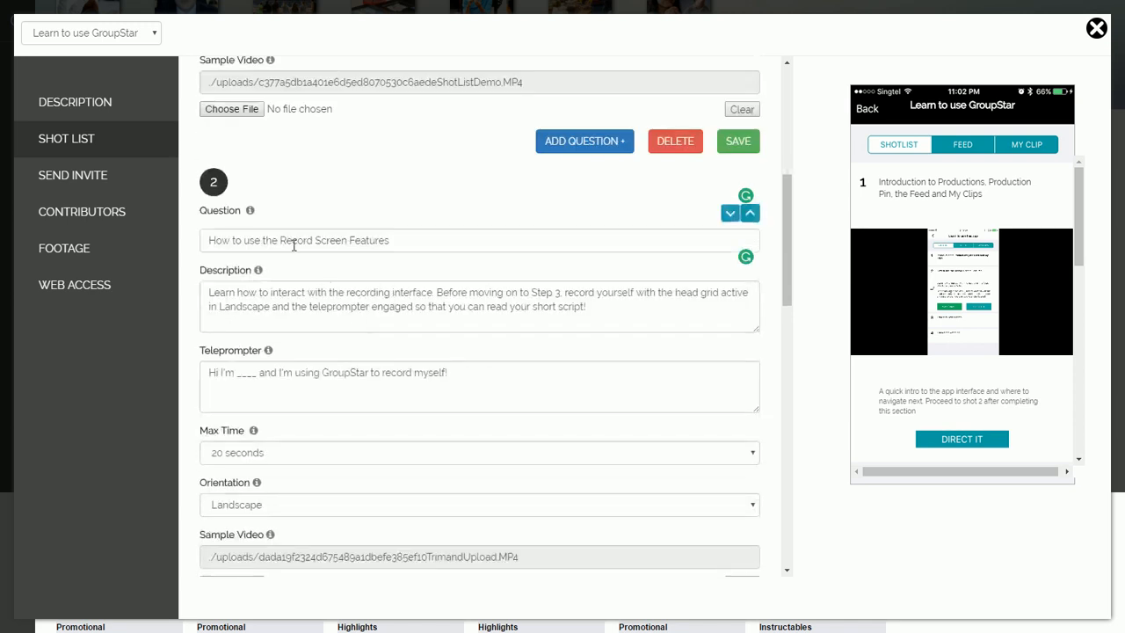
scroll(457, 413, down, 4)
scroll(473, 400, up, 4)
scroll(473, 398, up, 2)
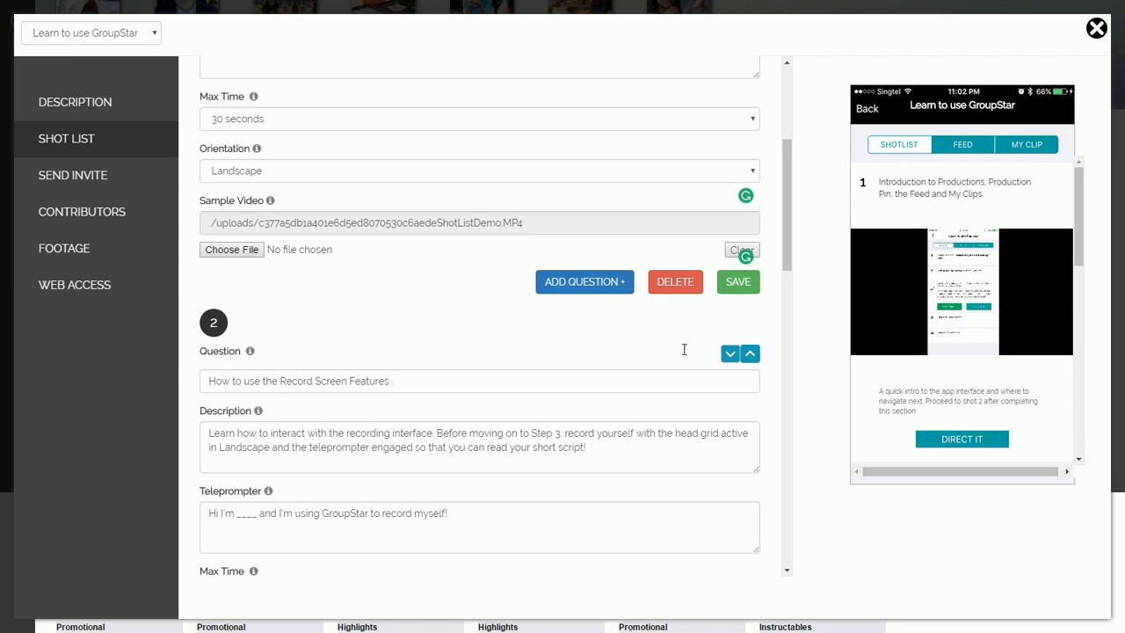
scroll(633, 343, down, 3)
scroll(625, 324, up, 1)
scroll(625, 323, up, 2)
scroll(451, 290, up, 2)
click(750, 353)
scroll(281, 334, up, 6)
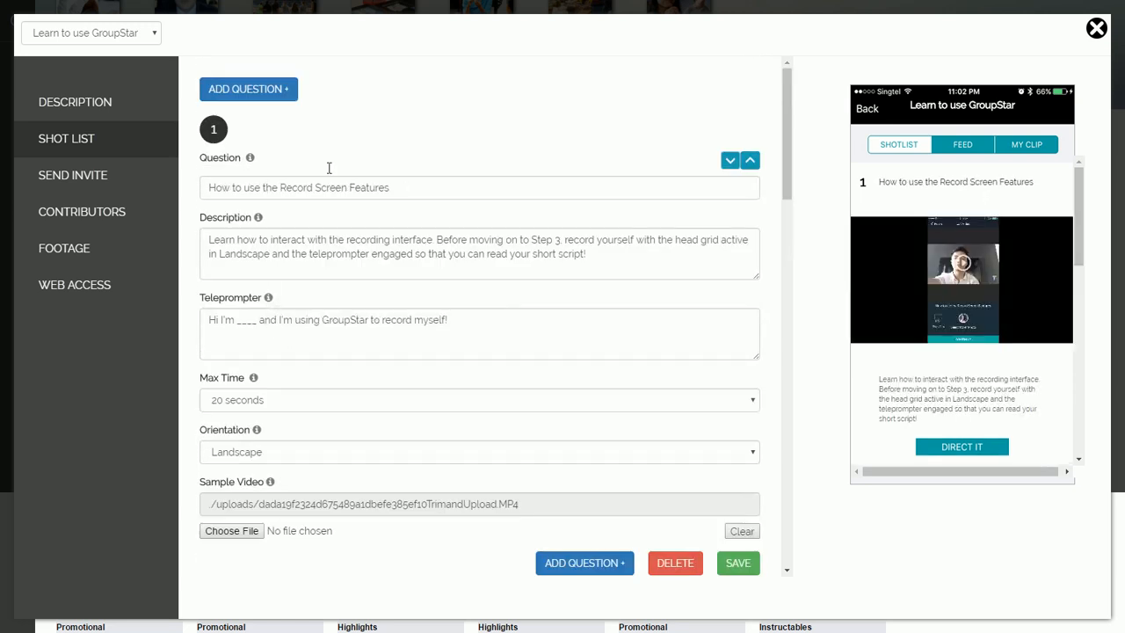
click(731, 160)
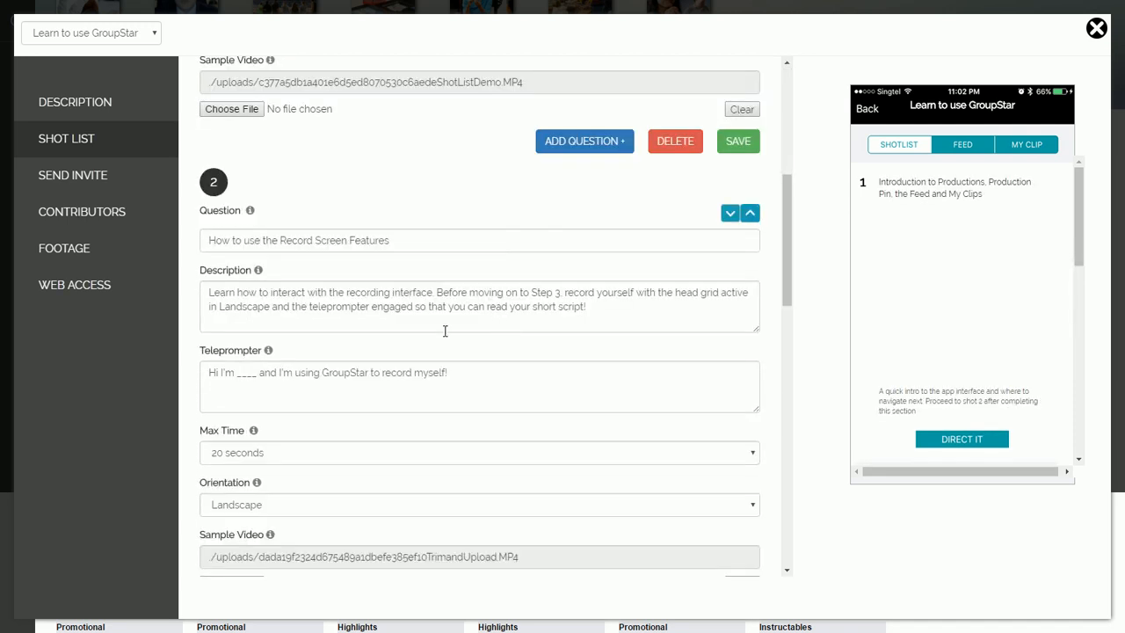
scroll(444, 310, down, 10)
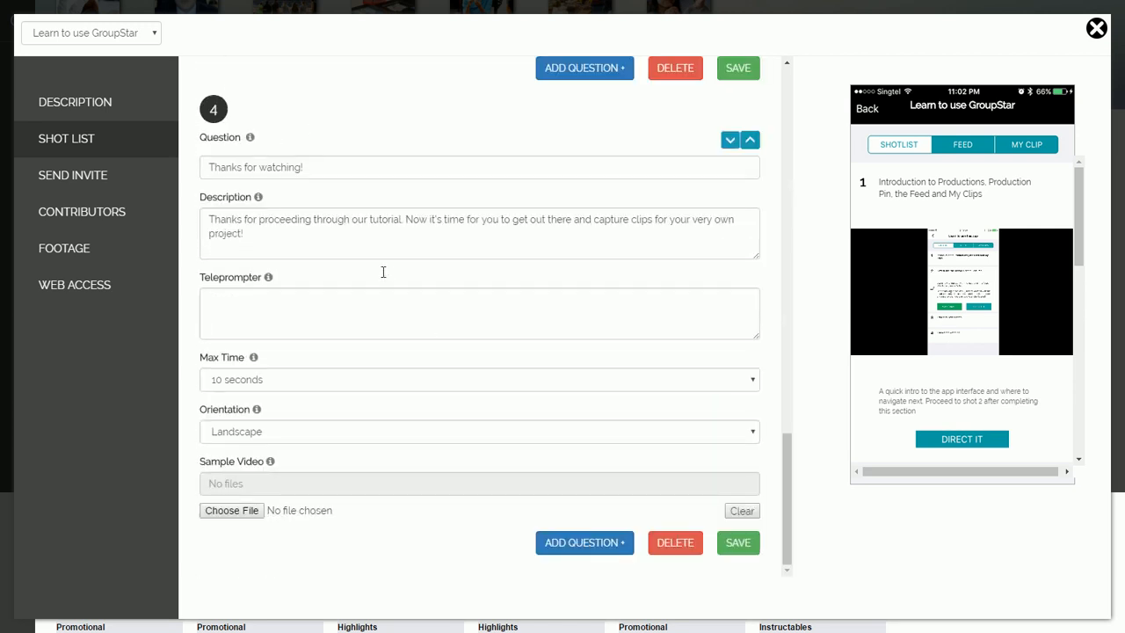
scroll(387, 273, up, 15)
scroll(387, 274, up, 1)
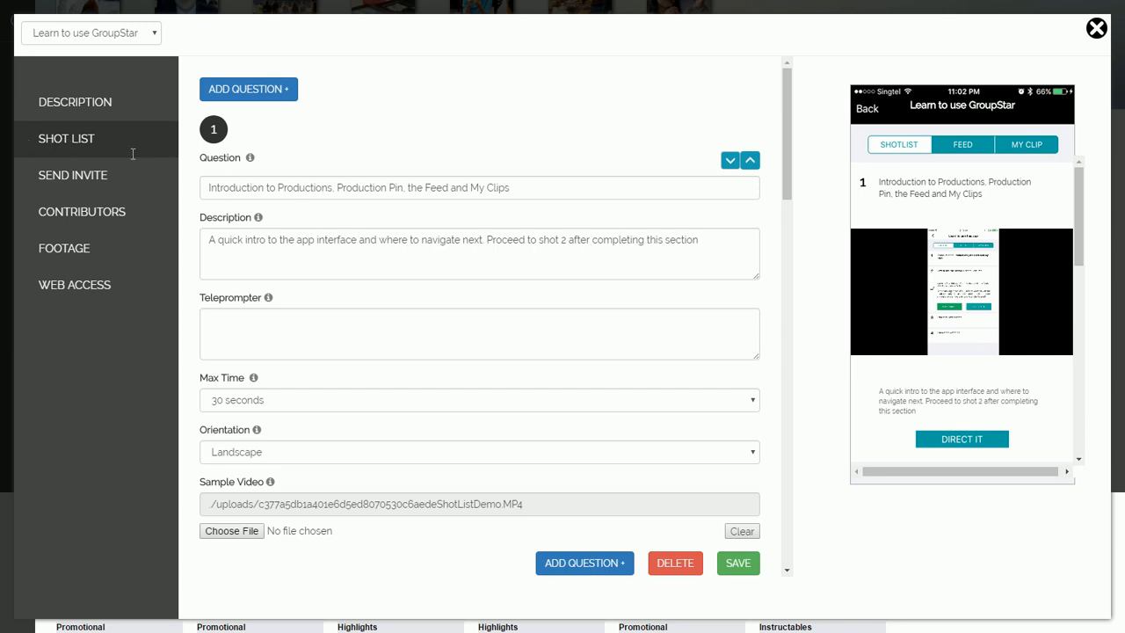
Step: Enter an invitee's e-mail address in the invite form, clear it unsent, and go to Contributors
click(115, 175)
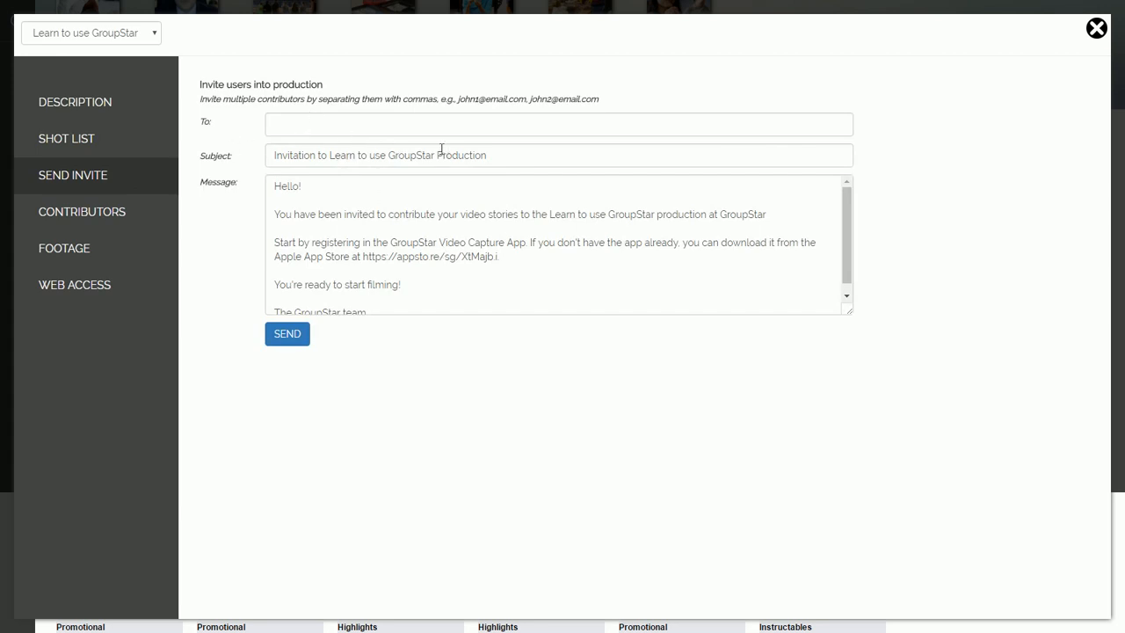
click(304, 124)
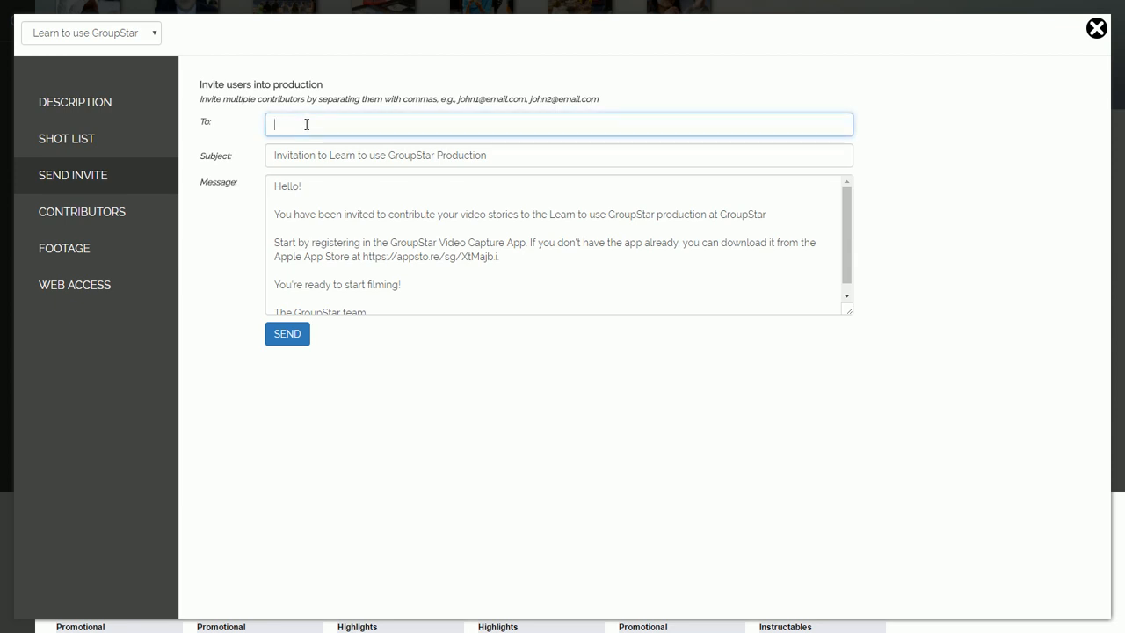
scroll(405, 237, down, 1)
scroll(352, 246, up, 1)
drag(422, 119, 252, 122)
key(BackSpace)
click(100, 218)
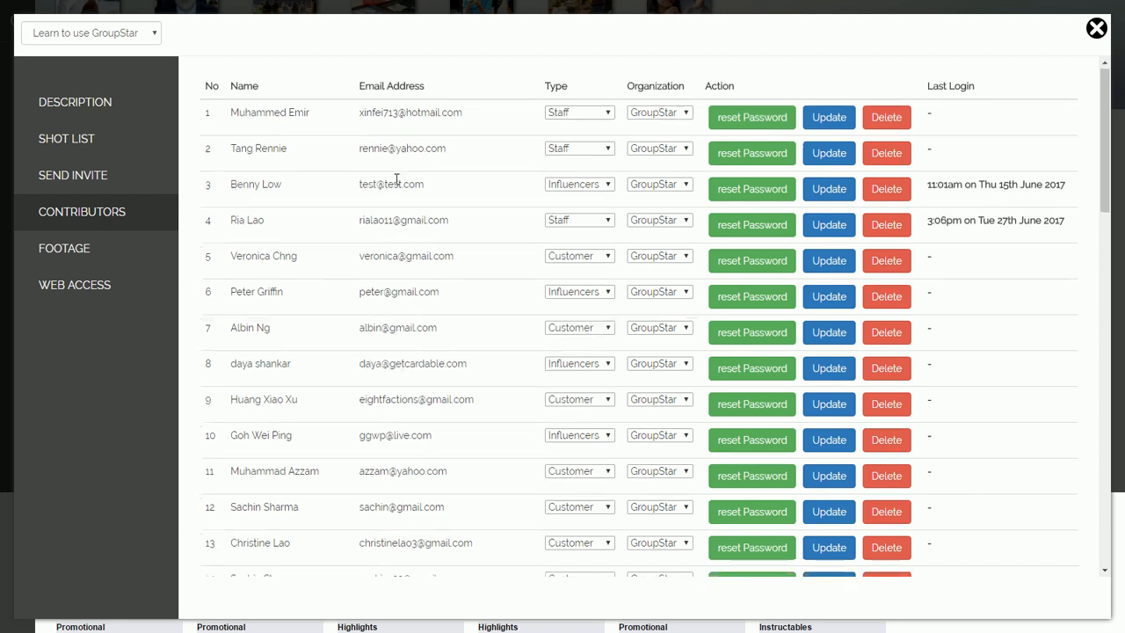
Step: Check the first contributor's Type choices without changing them, browse the list, and open Footage
scroll(394, 184, down, 2)
scroll(568, 146, up, 2)
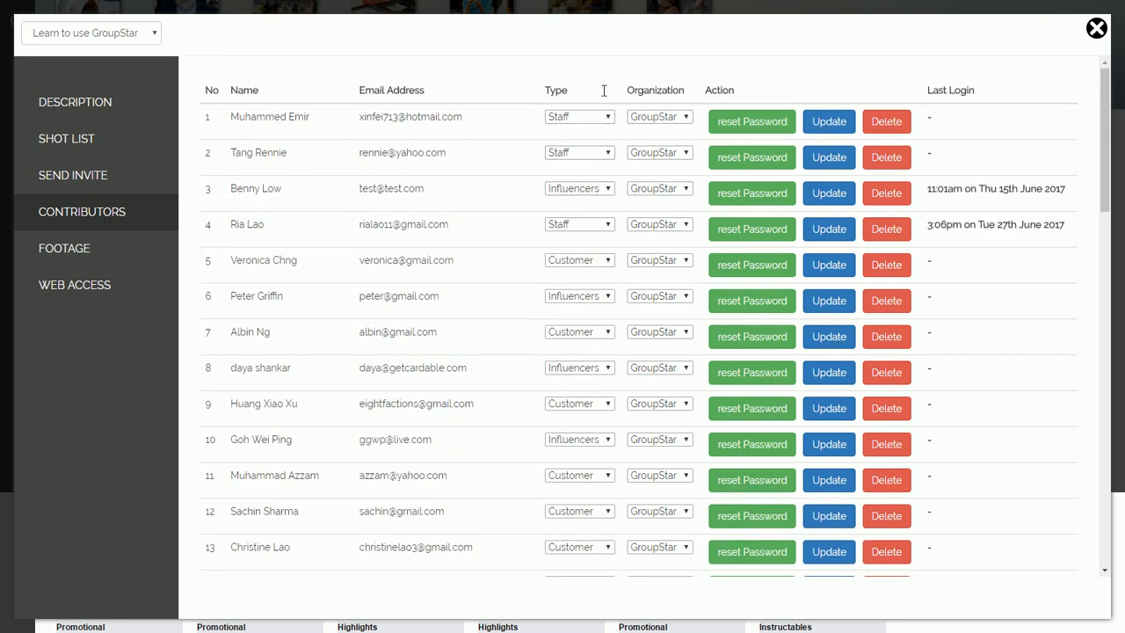
click(584, 118)
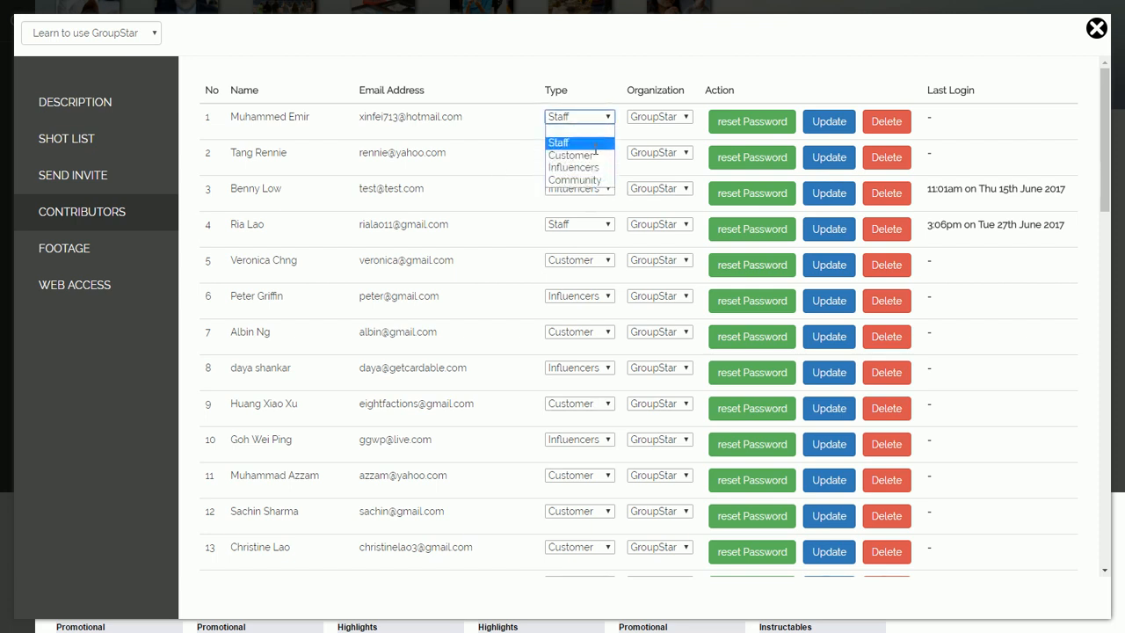
click(499, 61)
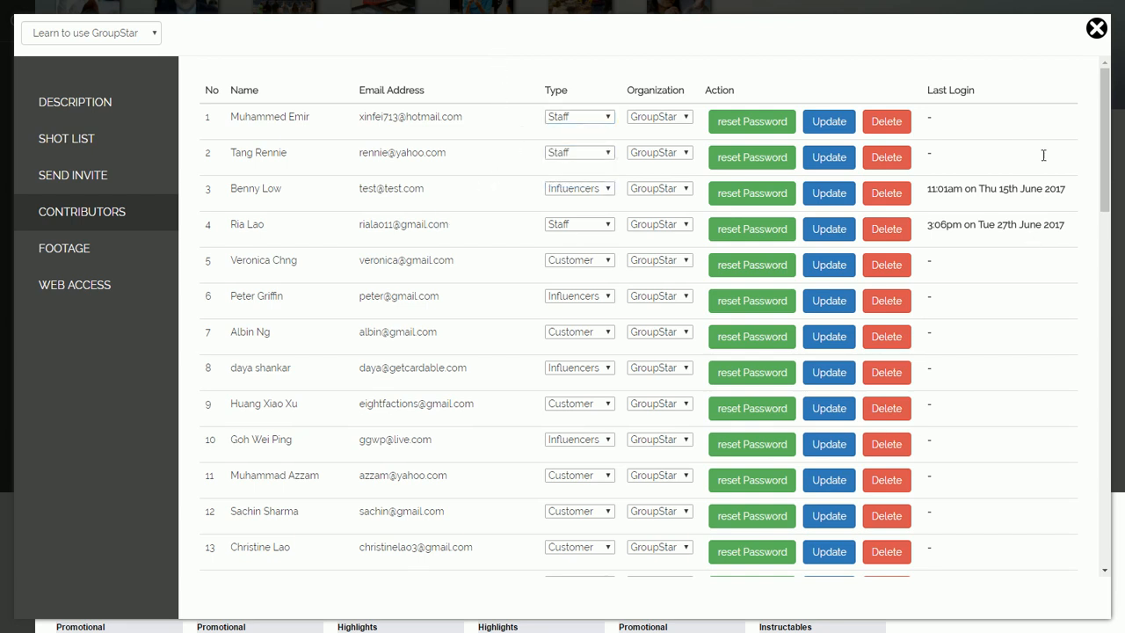
scroll(977, 189, down, 5)
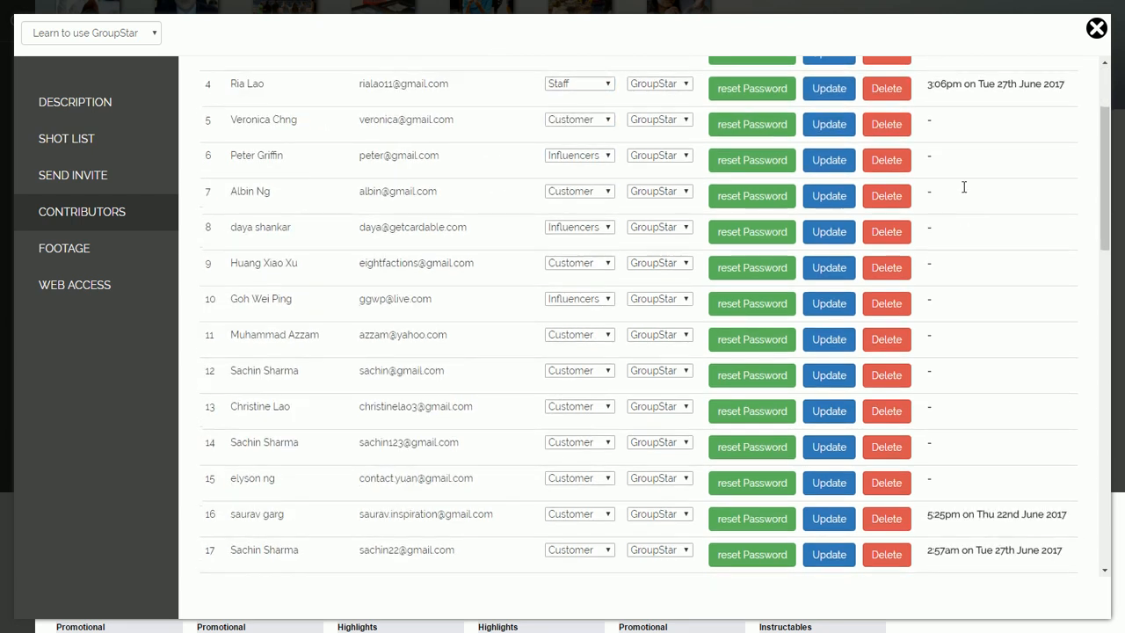
scroll(961, 204, down, 3)
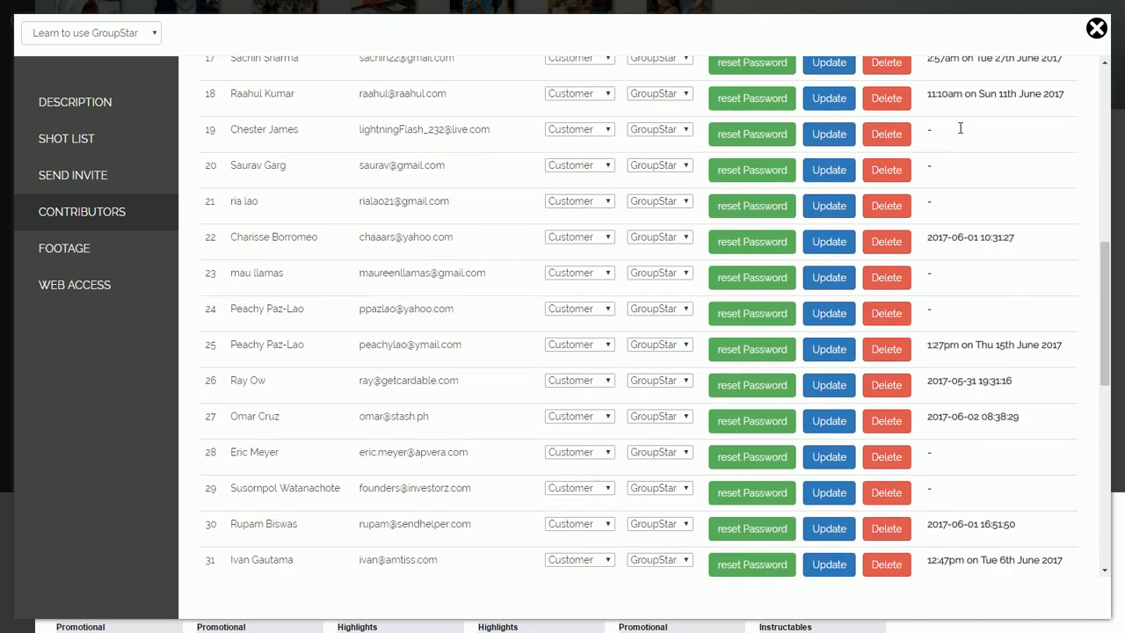
scroll(982, 247, down, 2)
scroll(985, 264, down, 5)
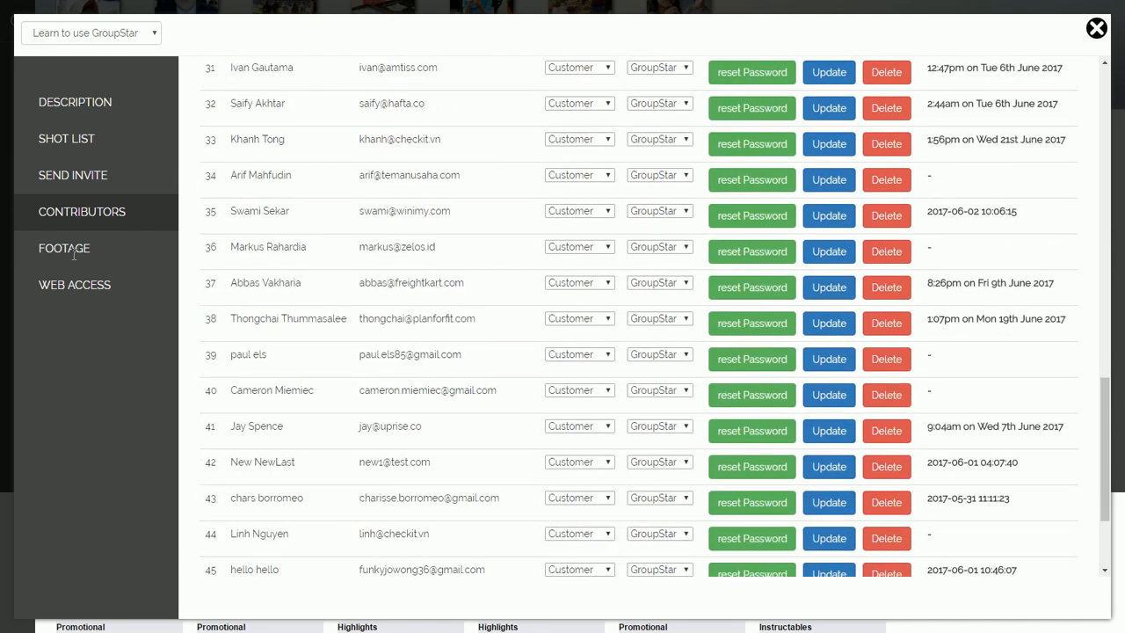
click(74, 252)
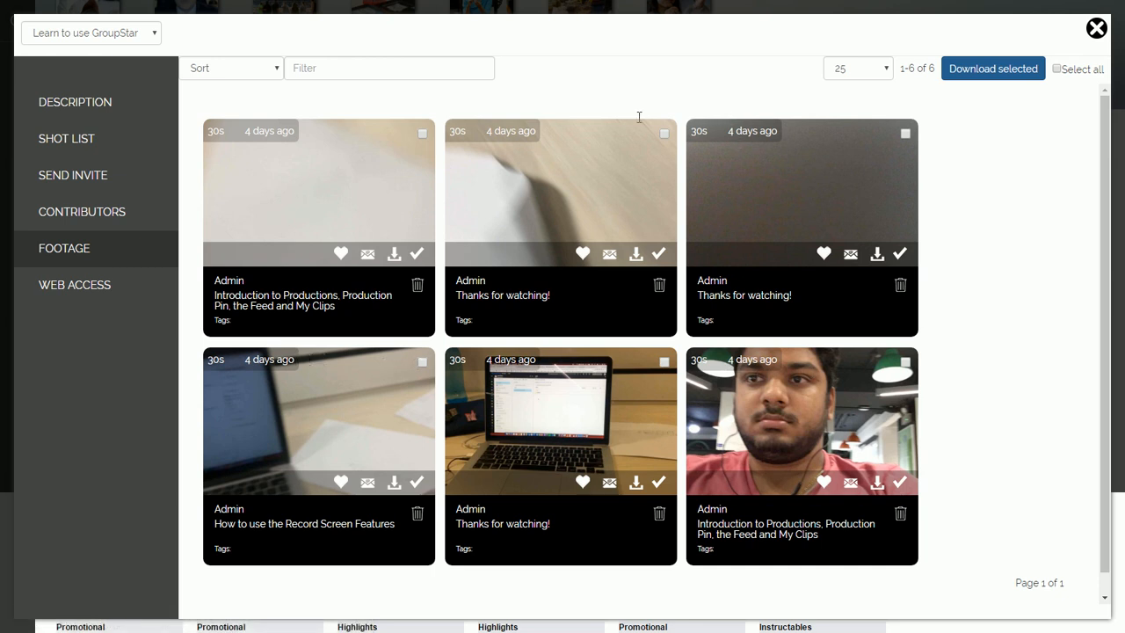
Step: Play and pause the first clip's preview, close it, then approve and unapprove that clip
click(317, 184)
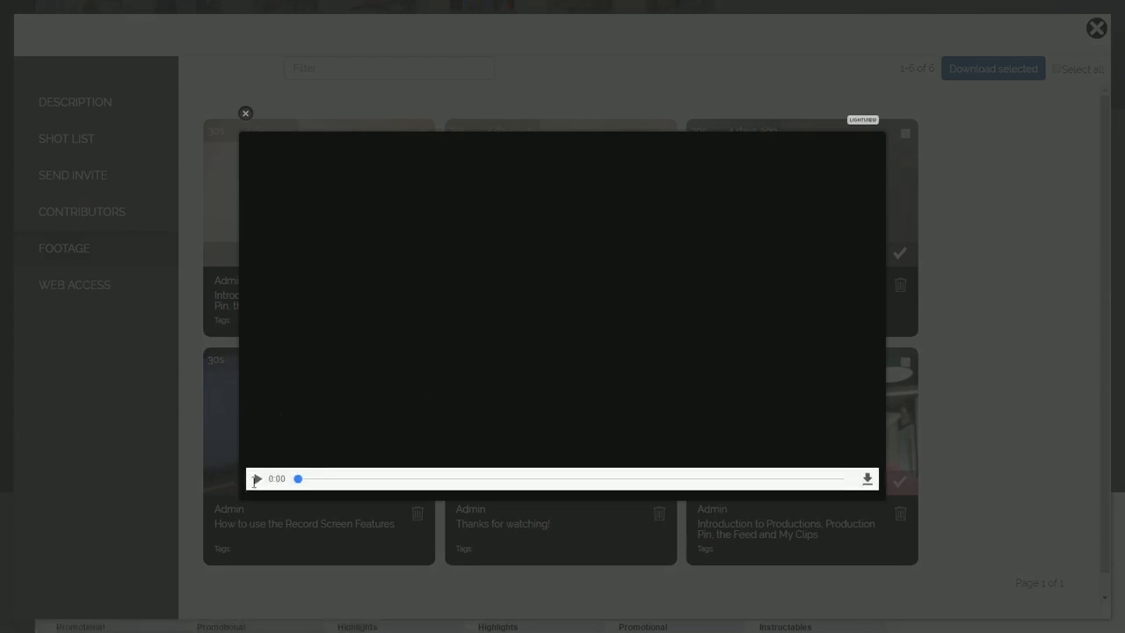
click(256, 479)
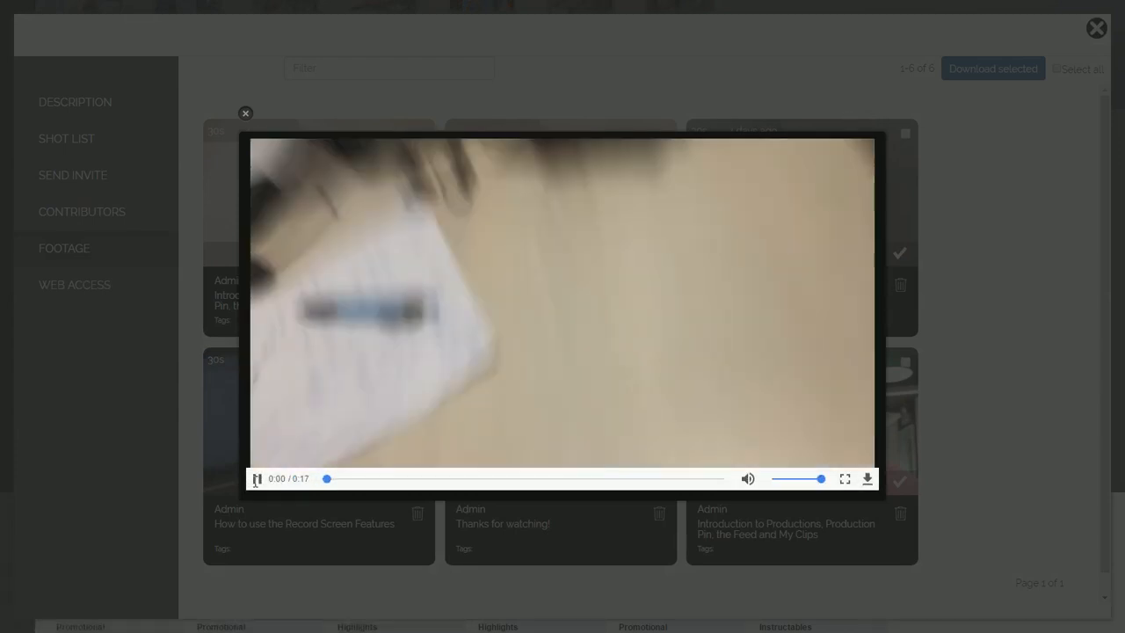
click(256, 479)
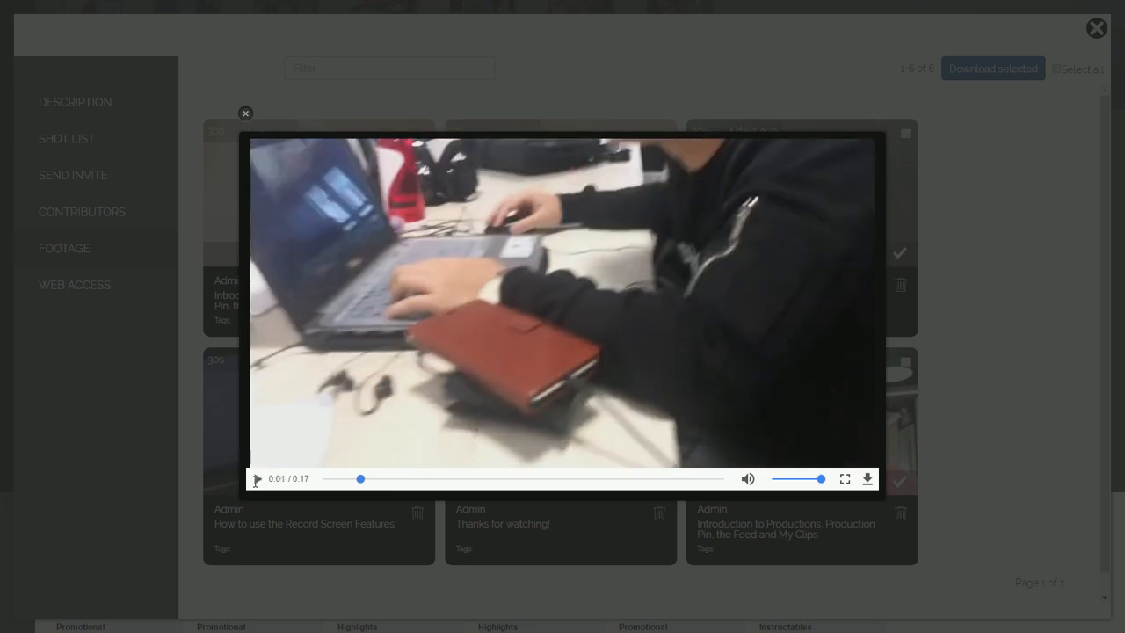
click(246, 112)
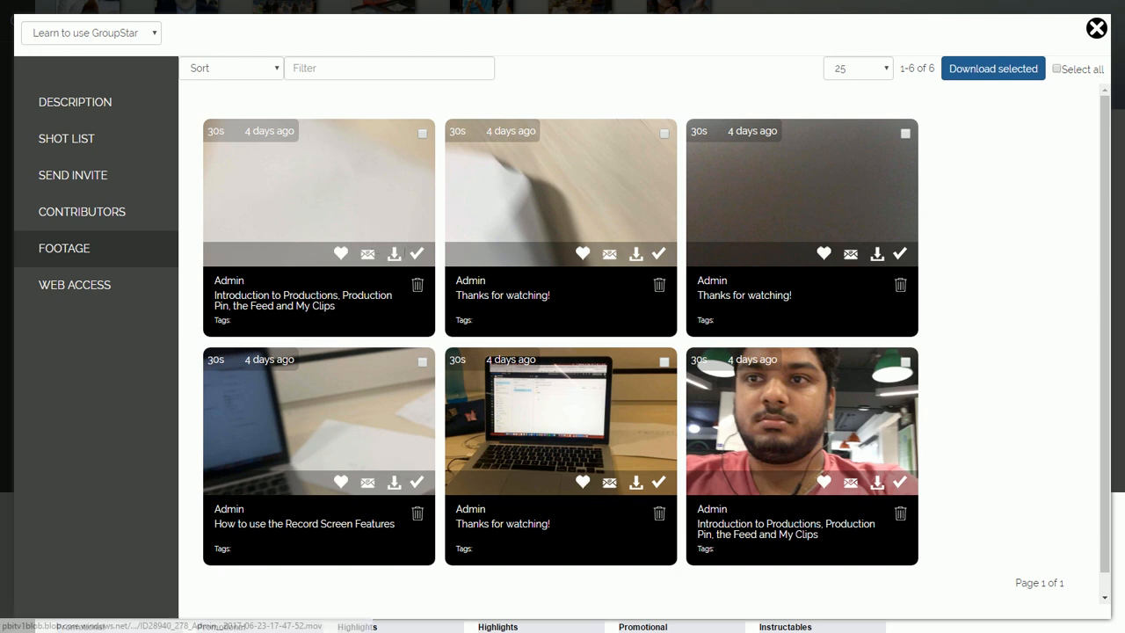
click(418, 254)
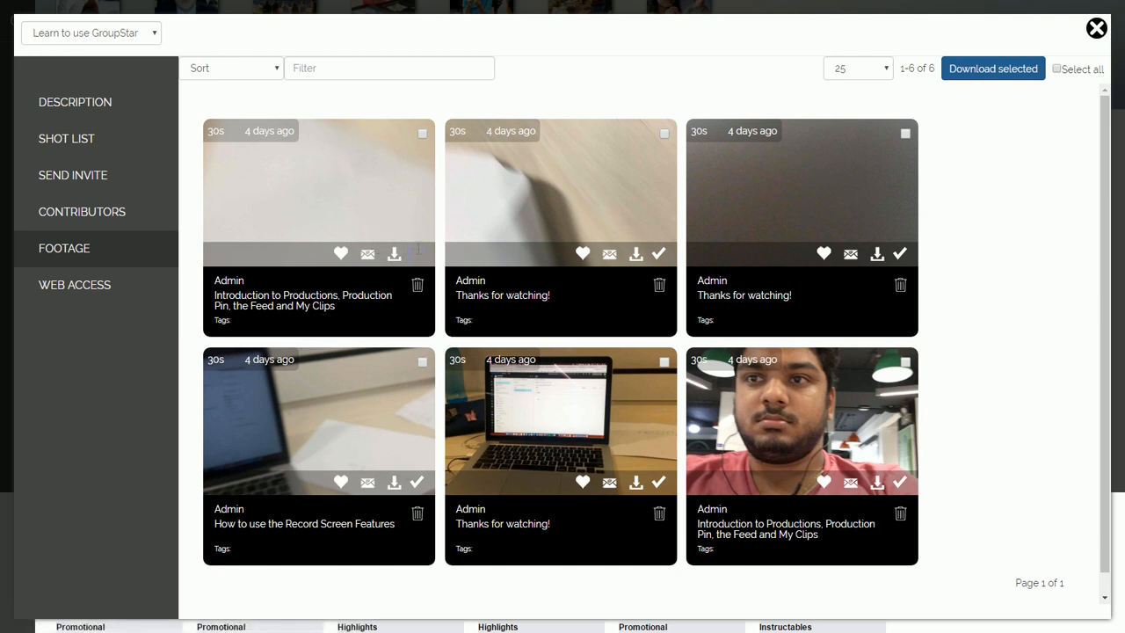
click(420, 253)
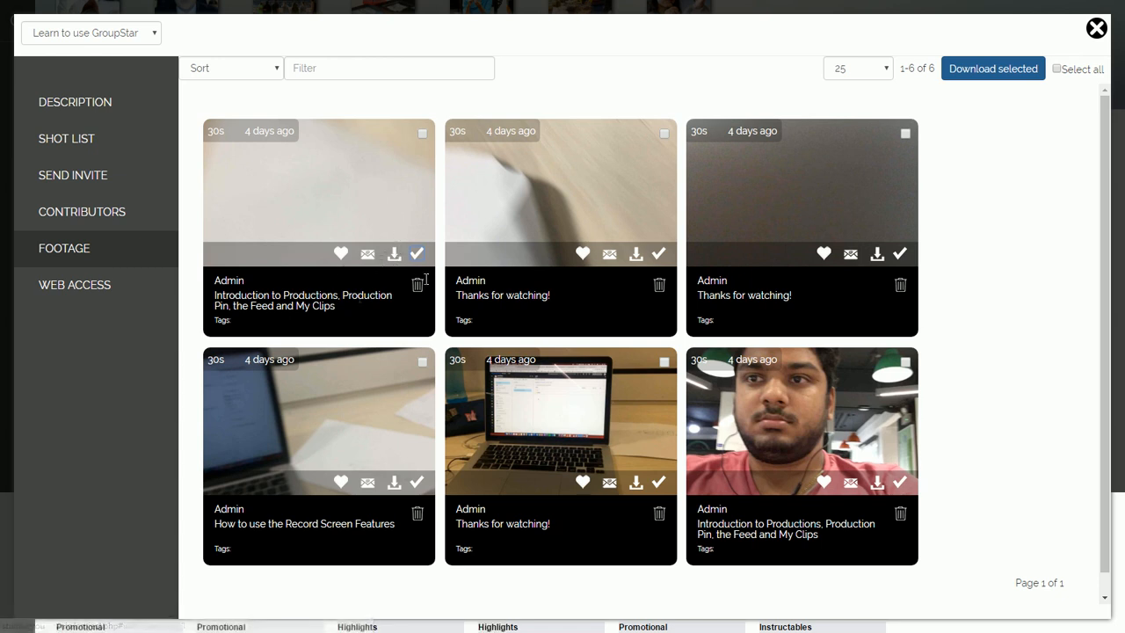
Step: Start a feedback message to the first clip's contributor and review its pre-filled placeholder, link and re-shoot request
click(368, 254)
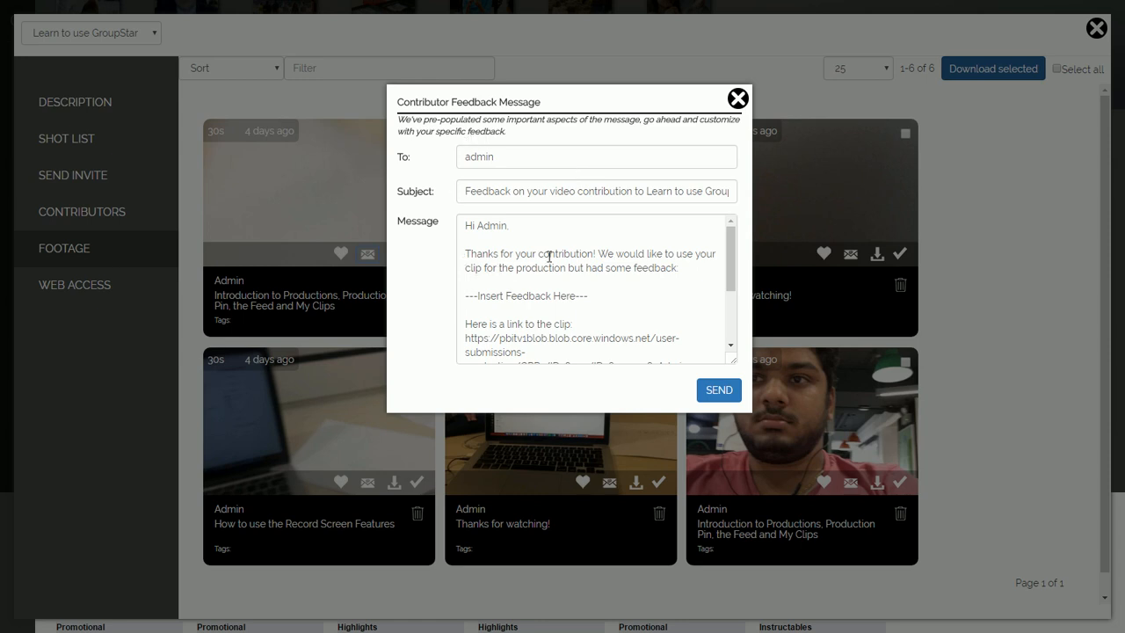
click(687, 267)
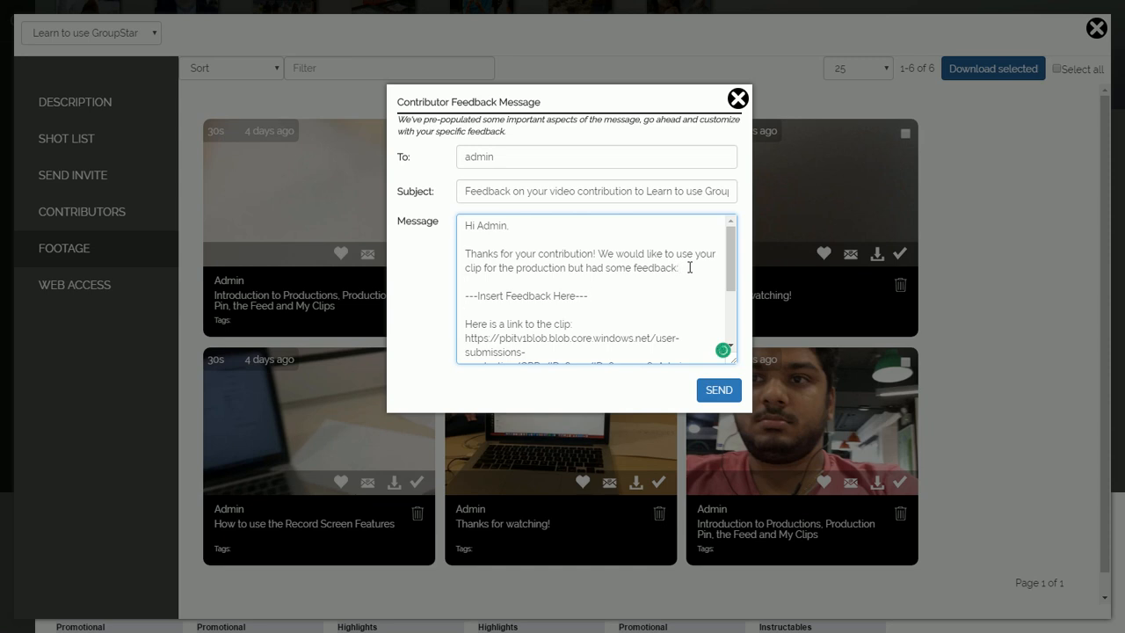
click(690, 267)
key(Down)
scroll(663, 257, down, 3)
scroll(663, 257, up, 2)
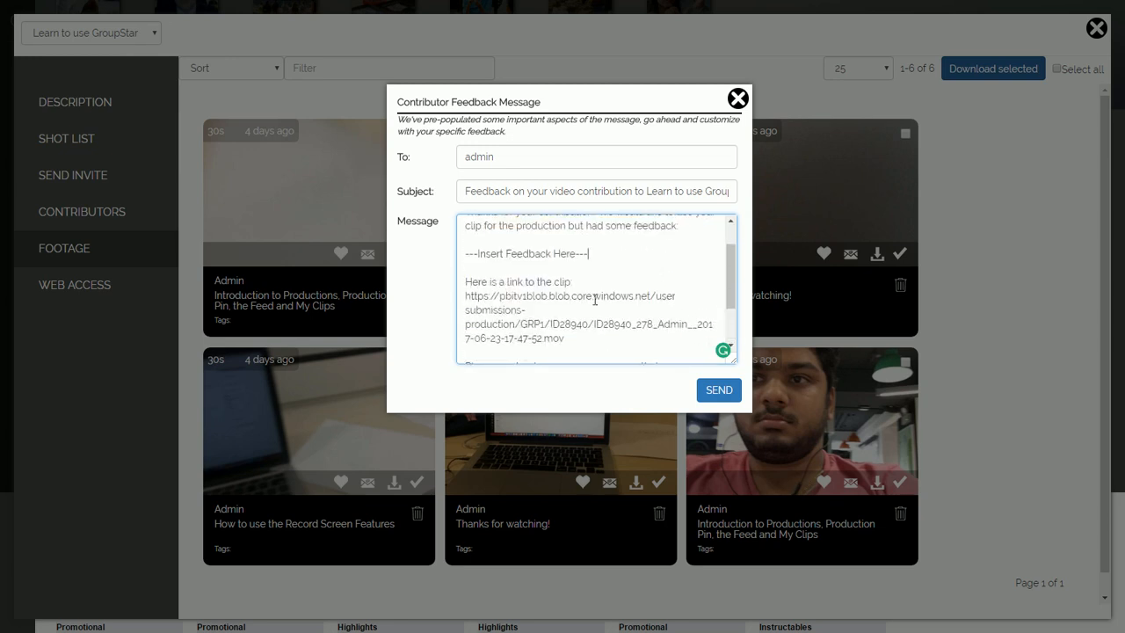
scroll(567, 309, down, 2)
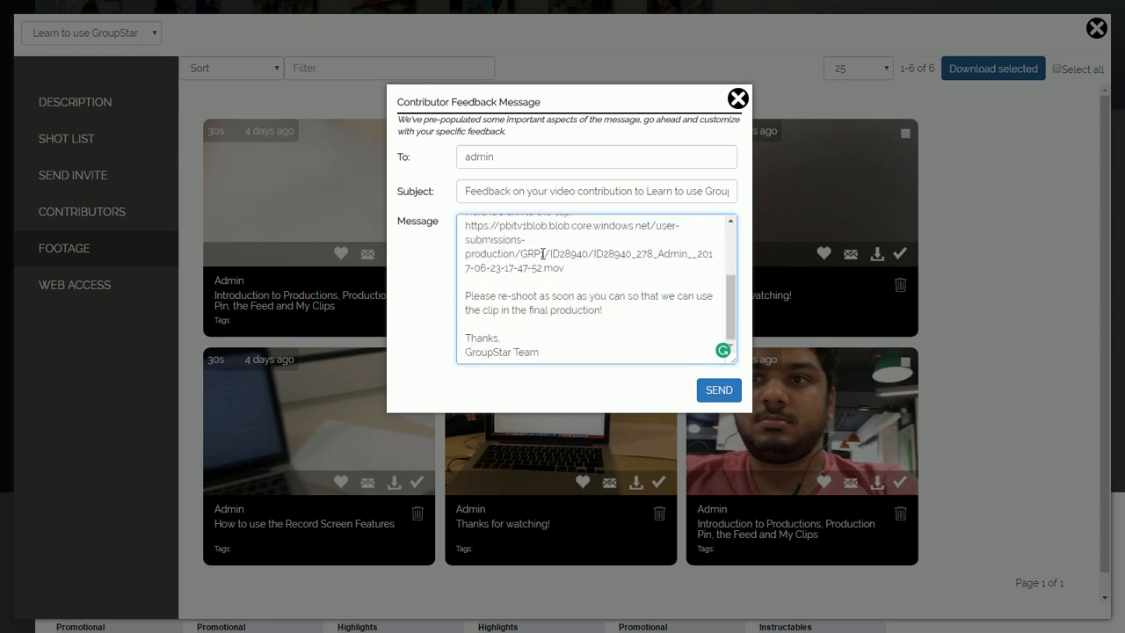
scroll(729, 278, up, 2)
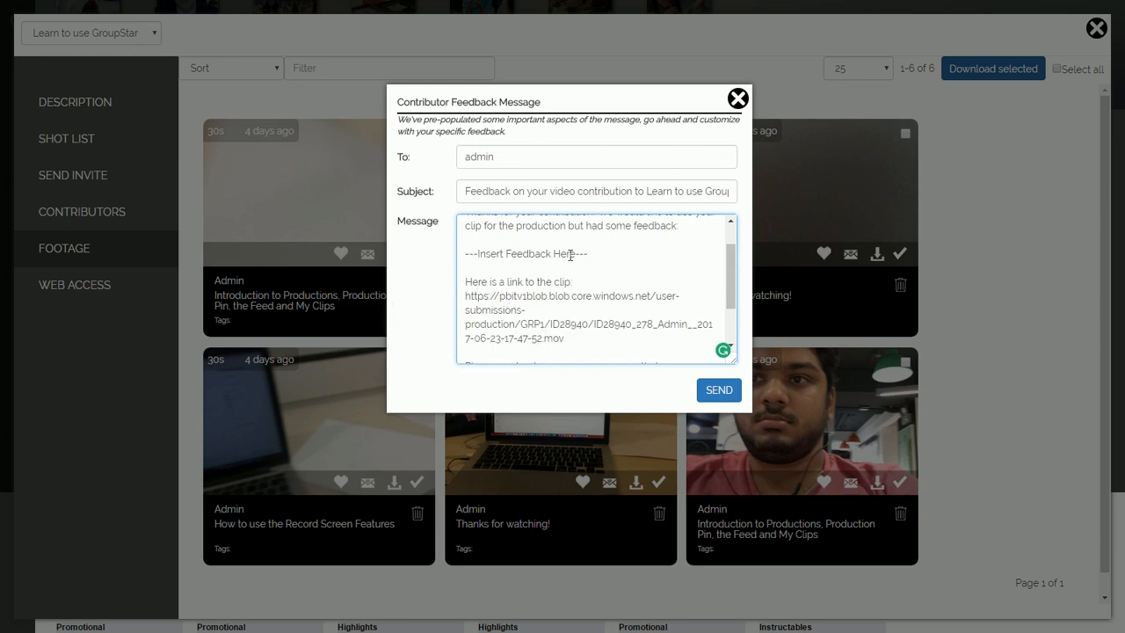
scroll(652, 257, down, 2)
Step: Close the feedback message unsent, look at the footage Sort and Filter options, then open Web Access
click(737, 99)
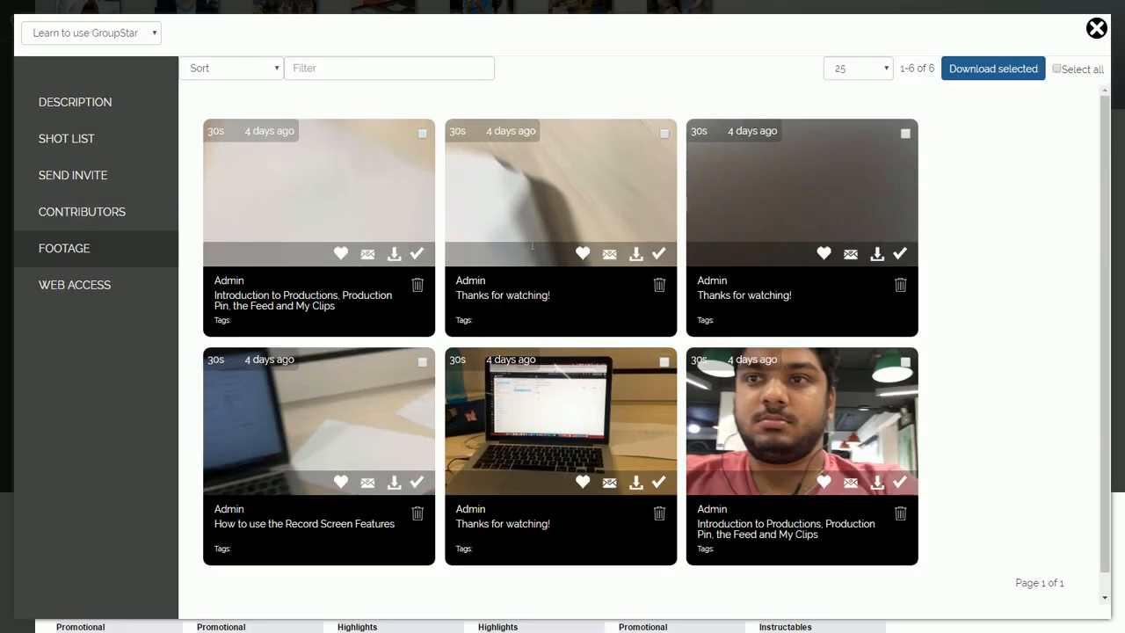
scroll(414, 389, down, 1)
scroll(415, 389, up, 1)
click(239, 74)
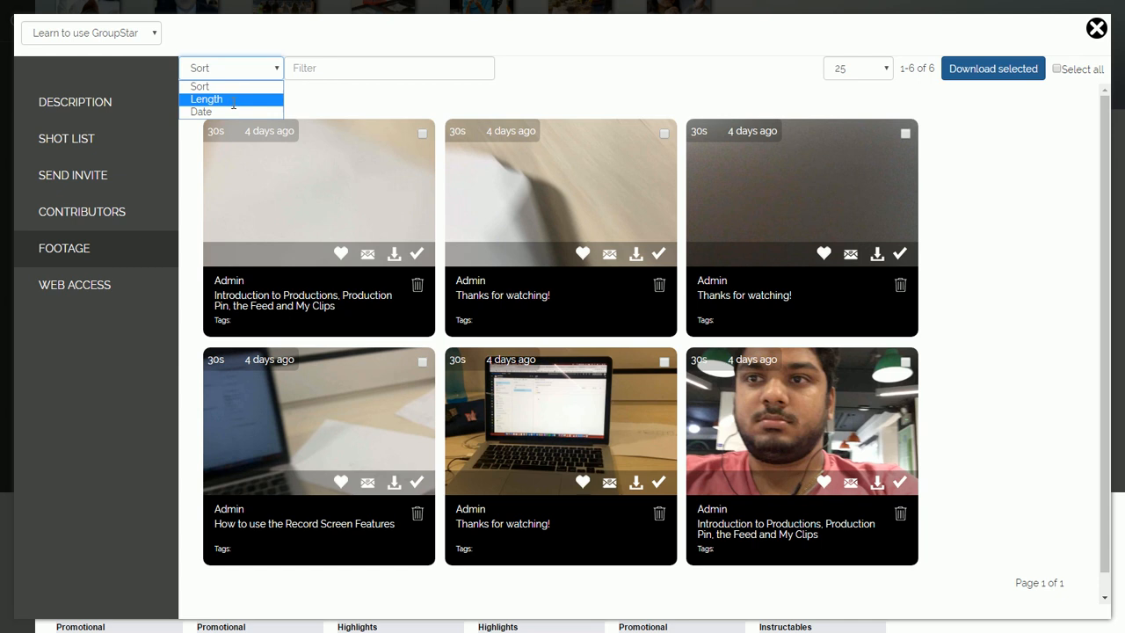
click(321, 68)
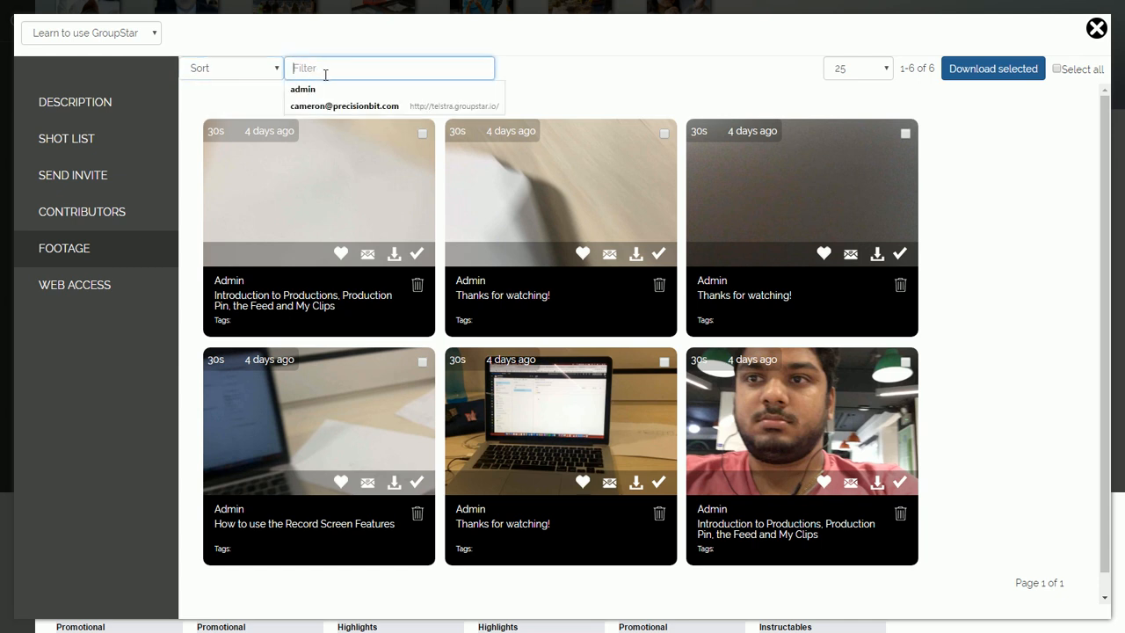
click(550, 55)
scroll(597, 309, down, 1)
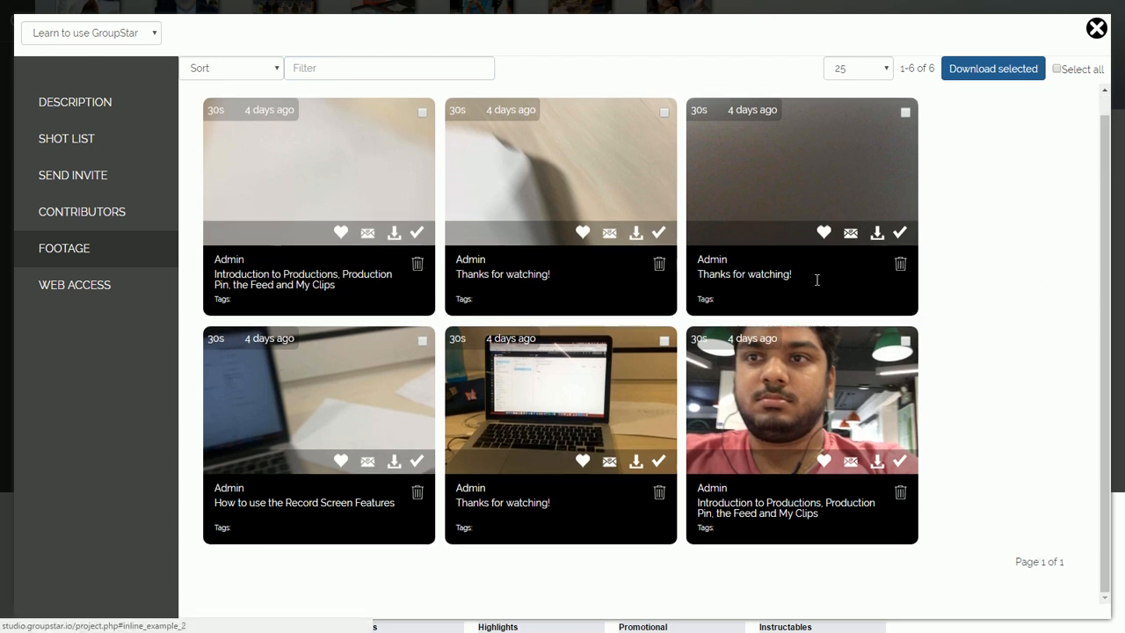
scroll(156, 370, up, 1)
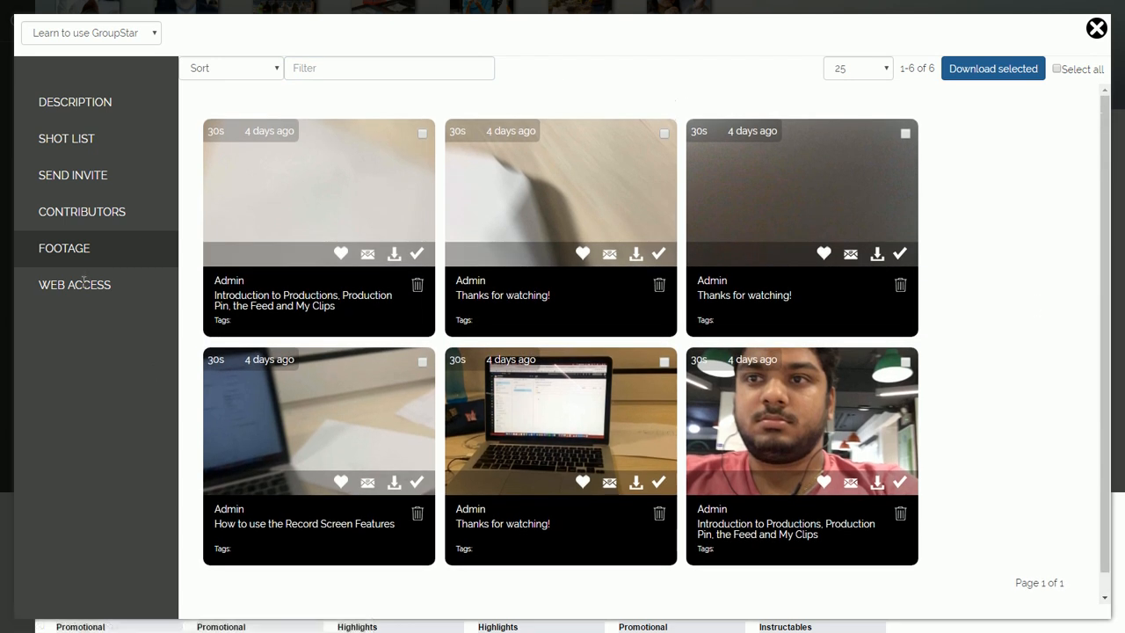
click(84, 283)
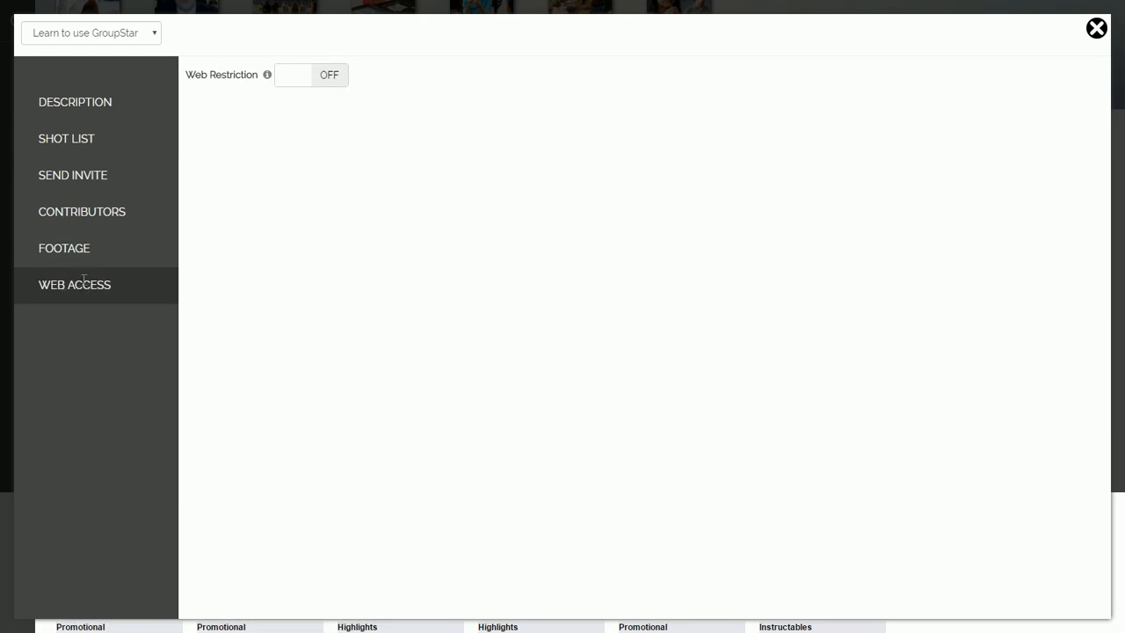
Step: Check the Web Restriction info, then return to the production's Description settings
mouse_move(273, 73)
click(133, 102)
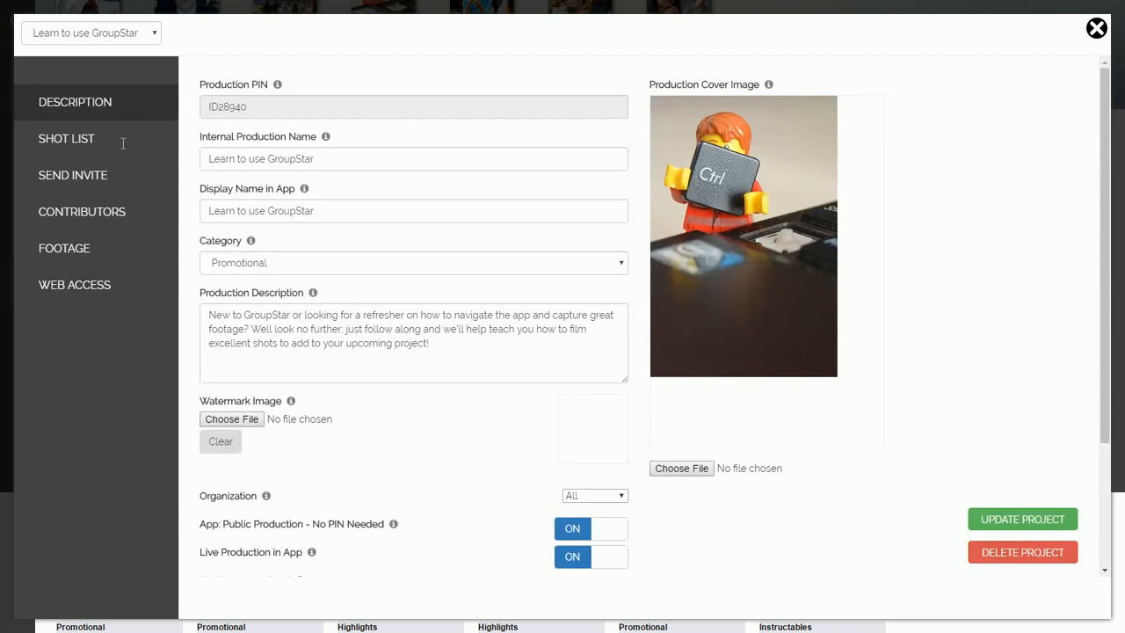
Step: Review the first shot's description and teleprompter text in the shot list
click(123, 142)
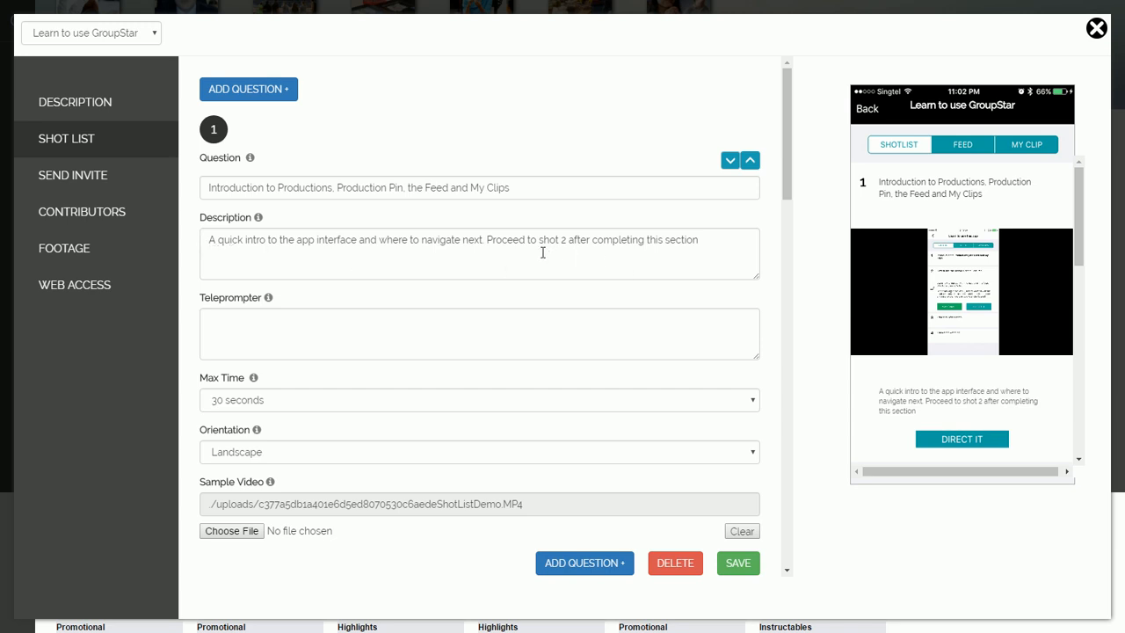
click(707, 249)
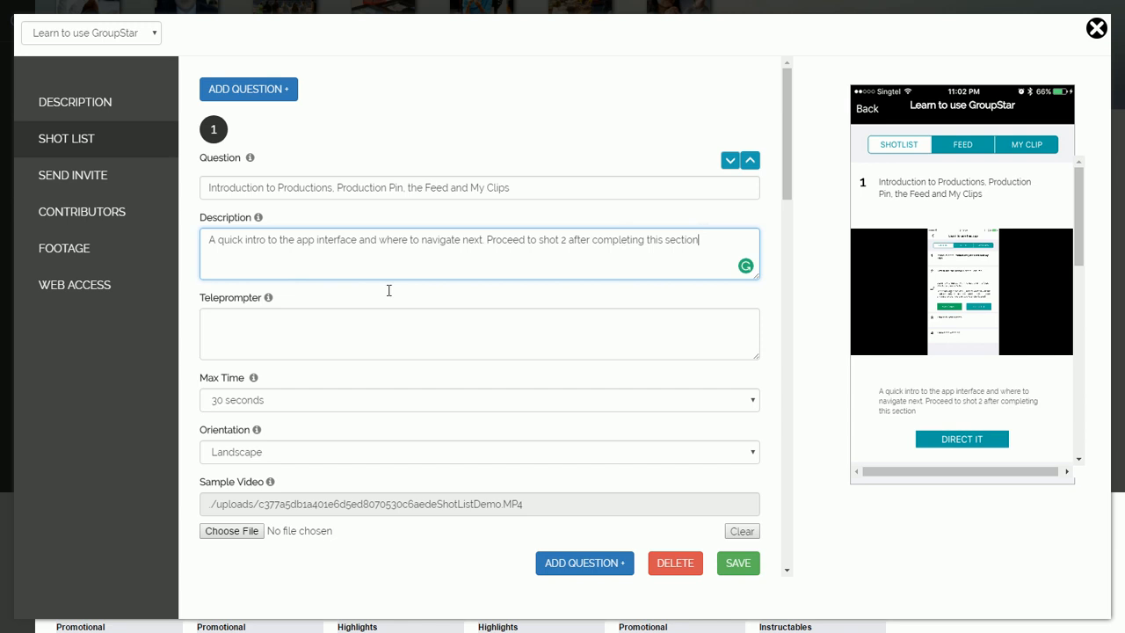
click(318, 322)
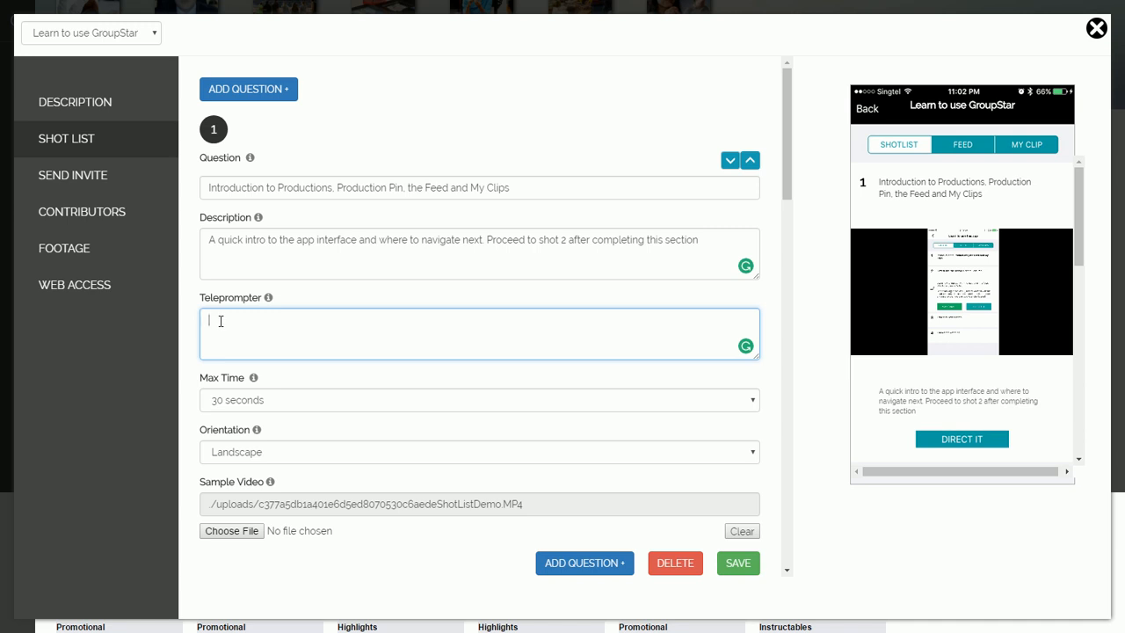
Step: Recheck web access and description settings, then close the editor and bring up the recorder controls
click(74, 284)
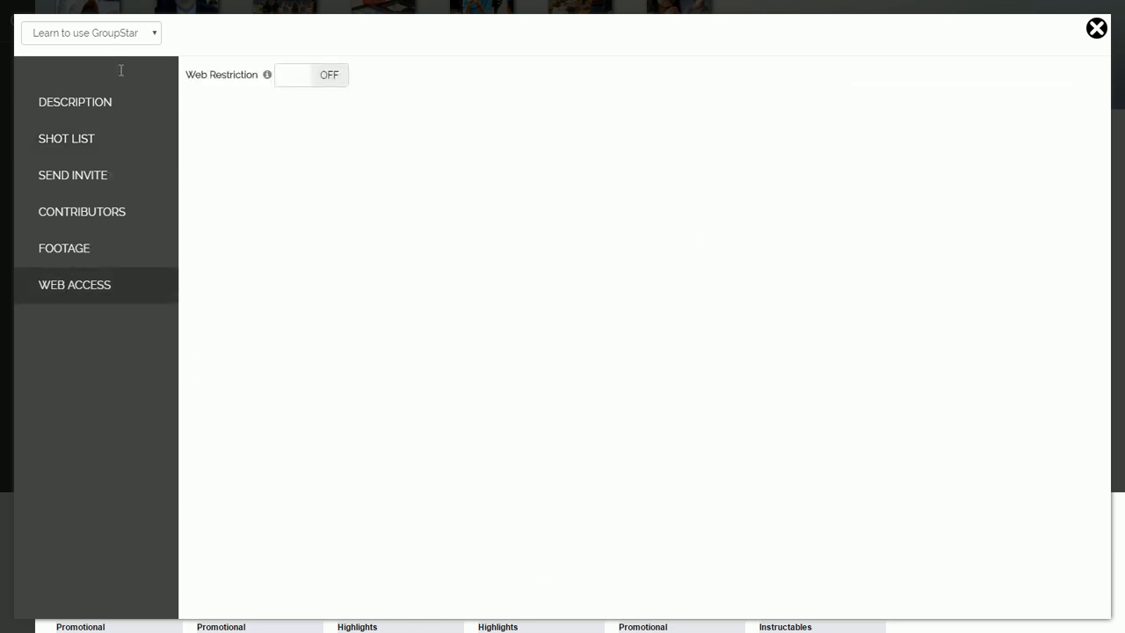
click(103, 97)
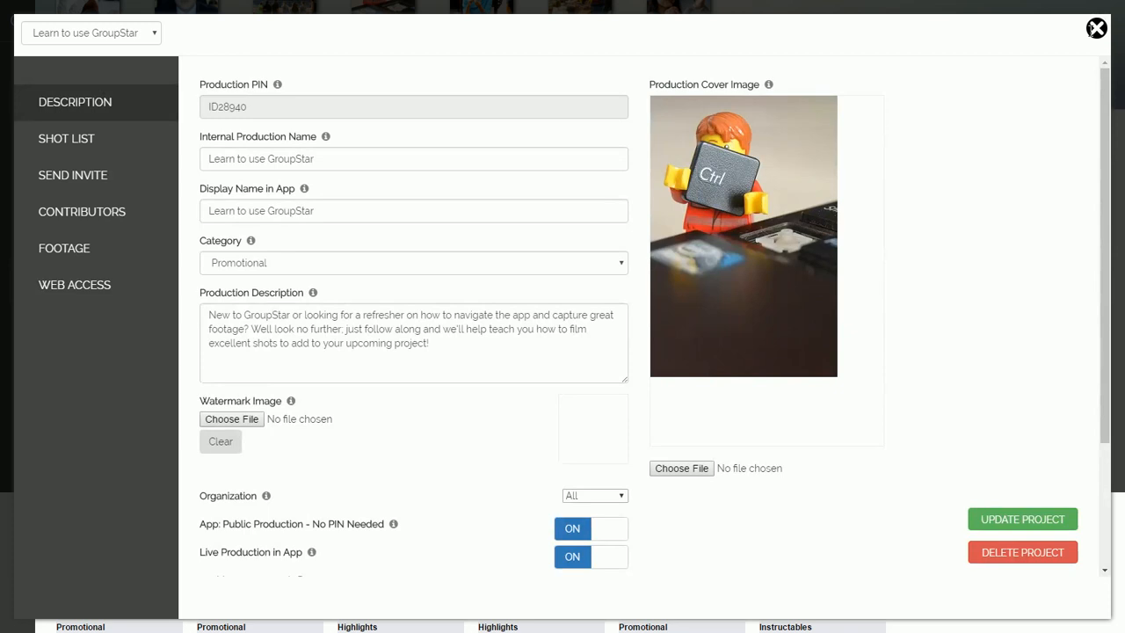
click(1095, 29)
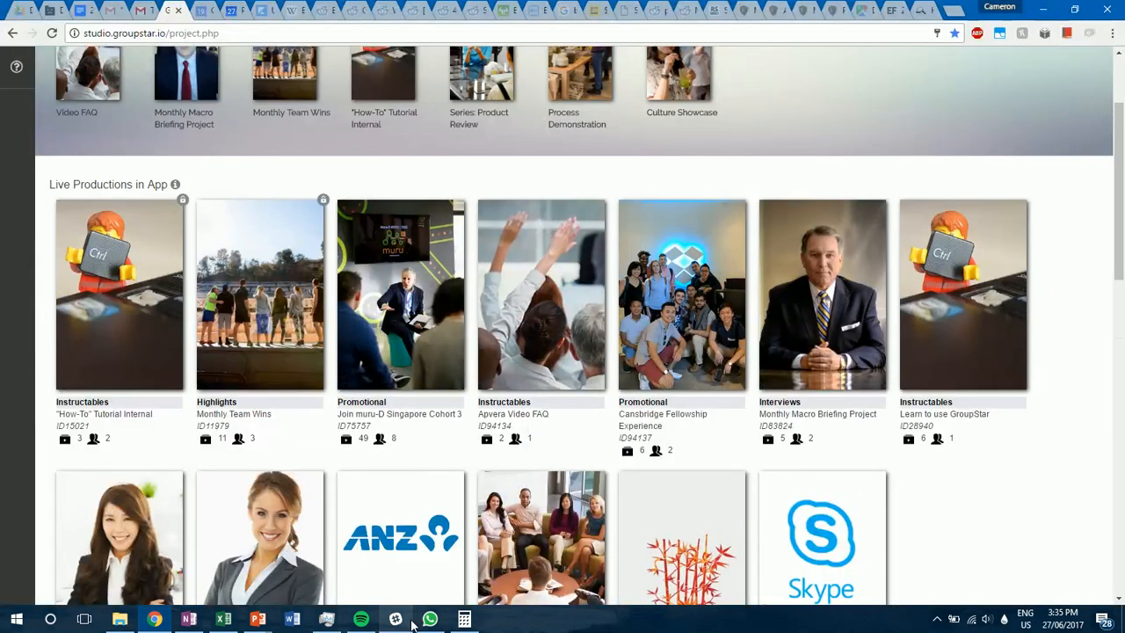
click(935, 619)
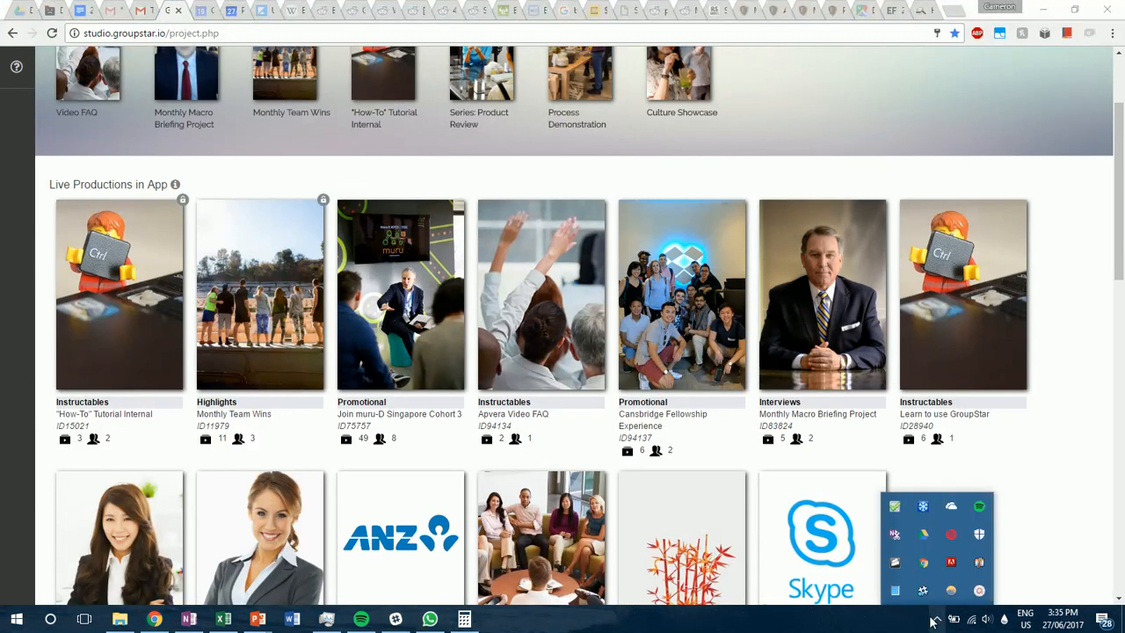
click(981, 592)
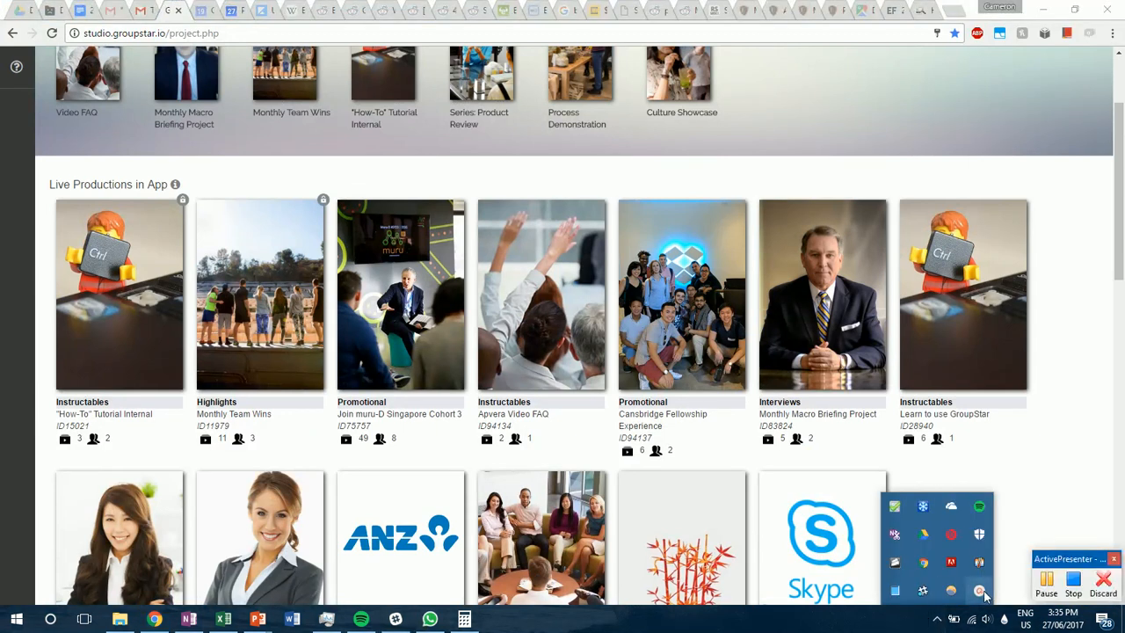